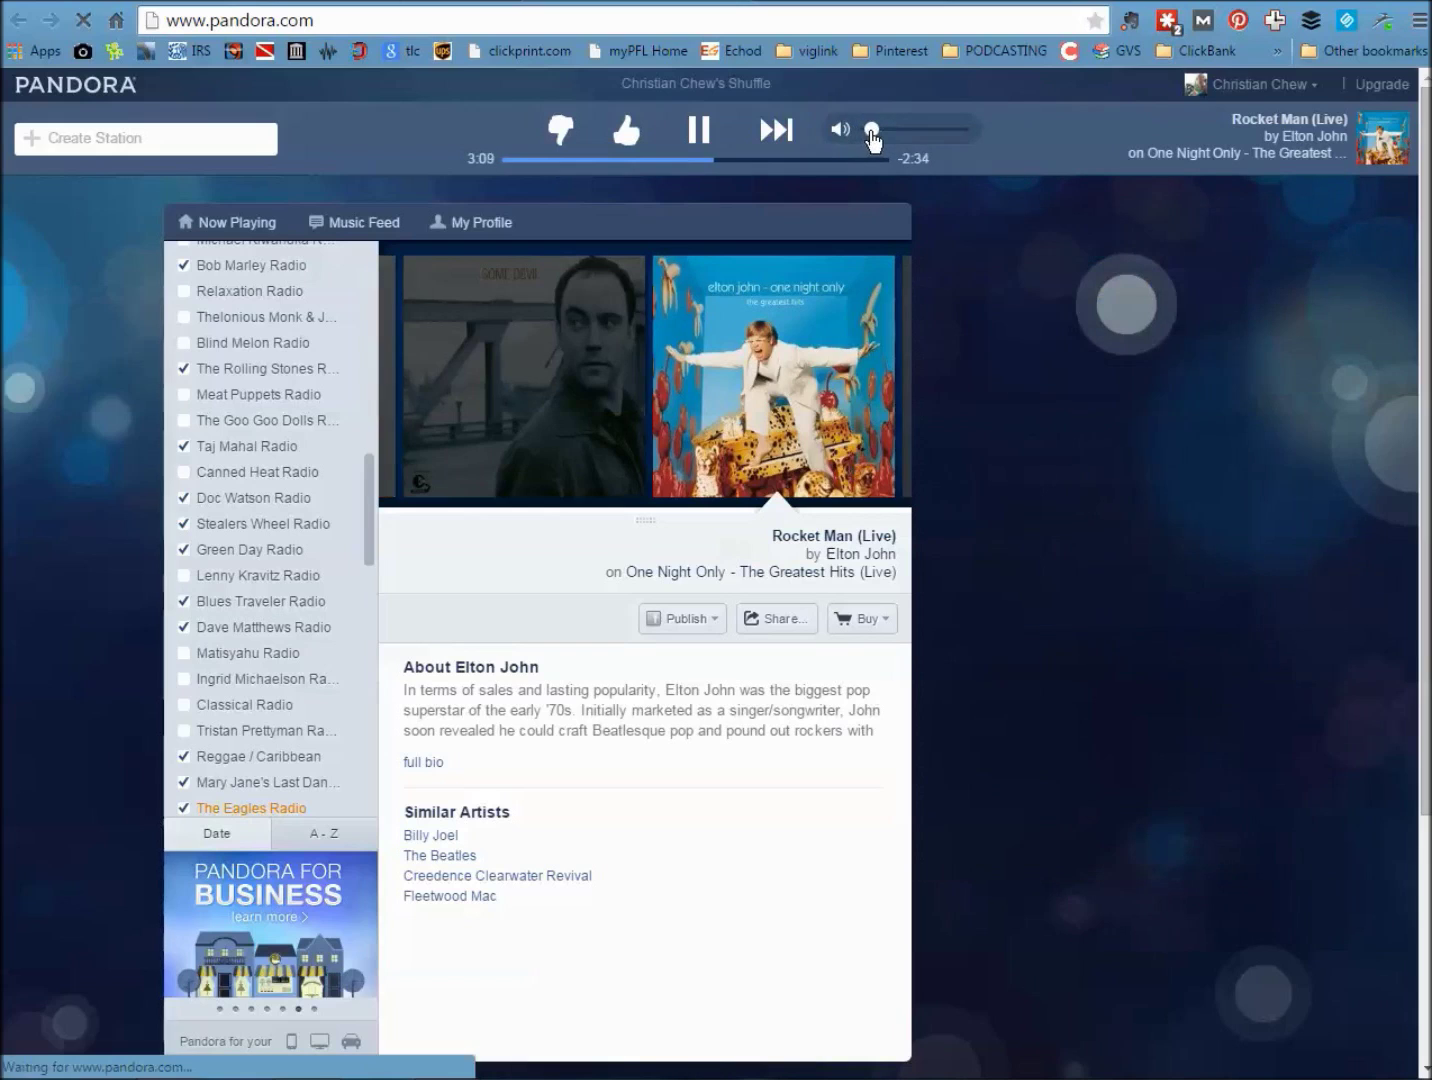
- Show the taskbar previews of the open Vanda Orchid Parts and Mini Orchid drawings
{"action": "mouse_move", "coordinate": [267, 1066]}
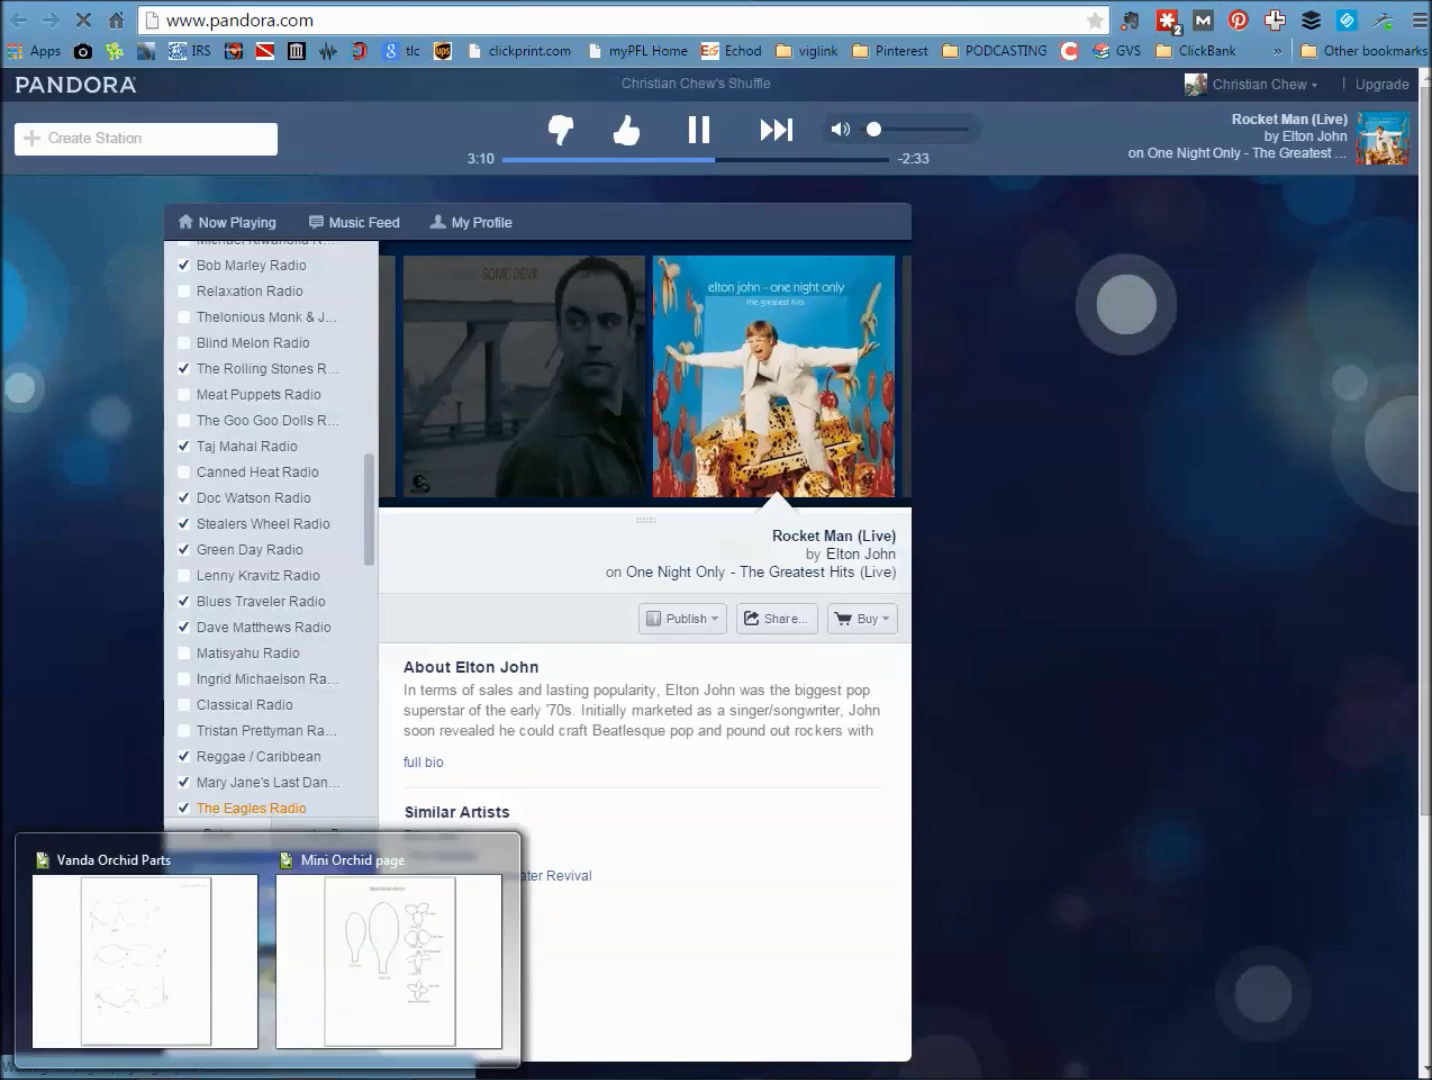
{"action": "mouse_move", "coordinate": [358, 944]}
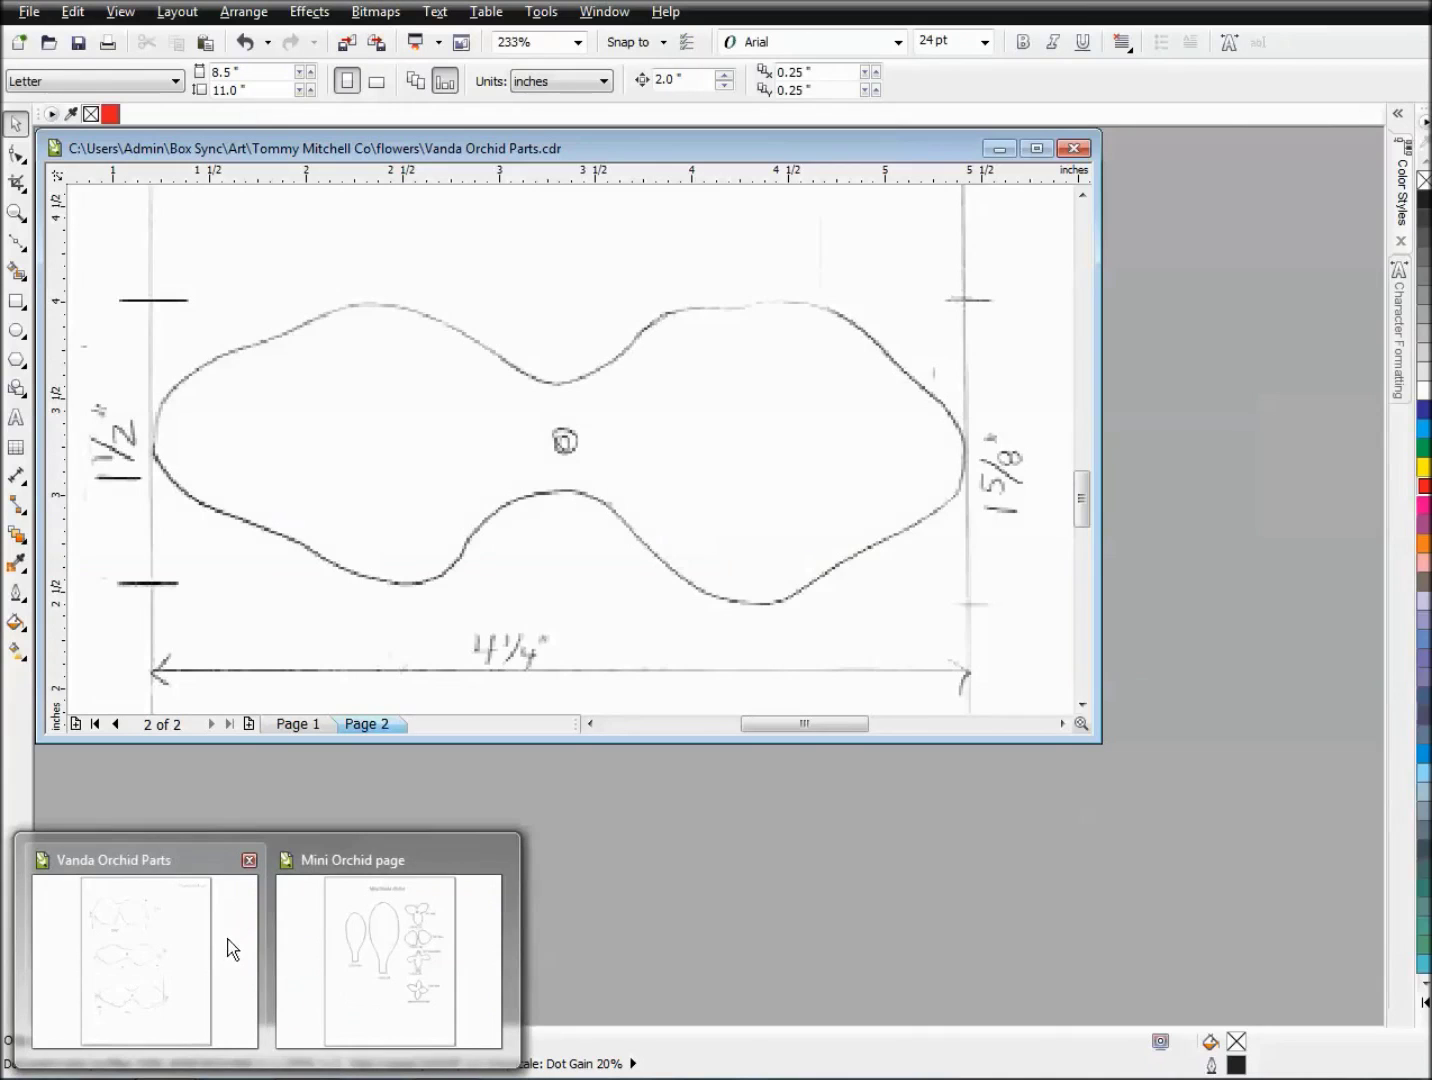
- Switch to the Vanda Orchid Parts drawing and maximize its document window
{"action": "left_click", "coordinate": [211, 939]}
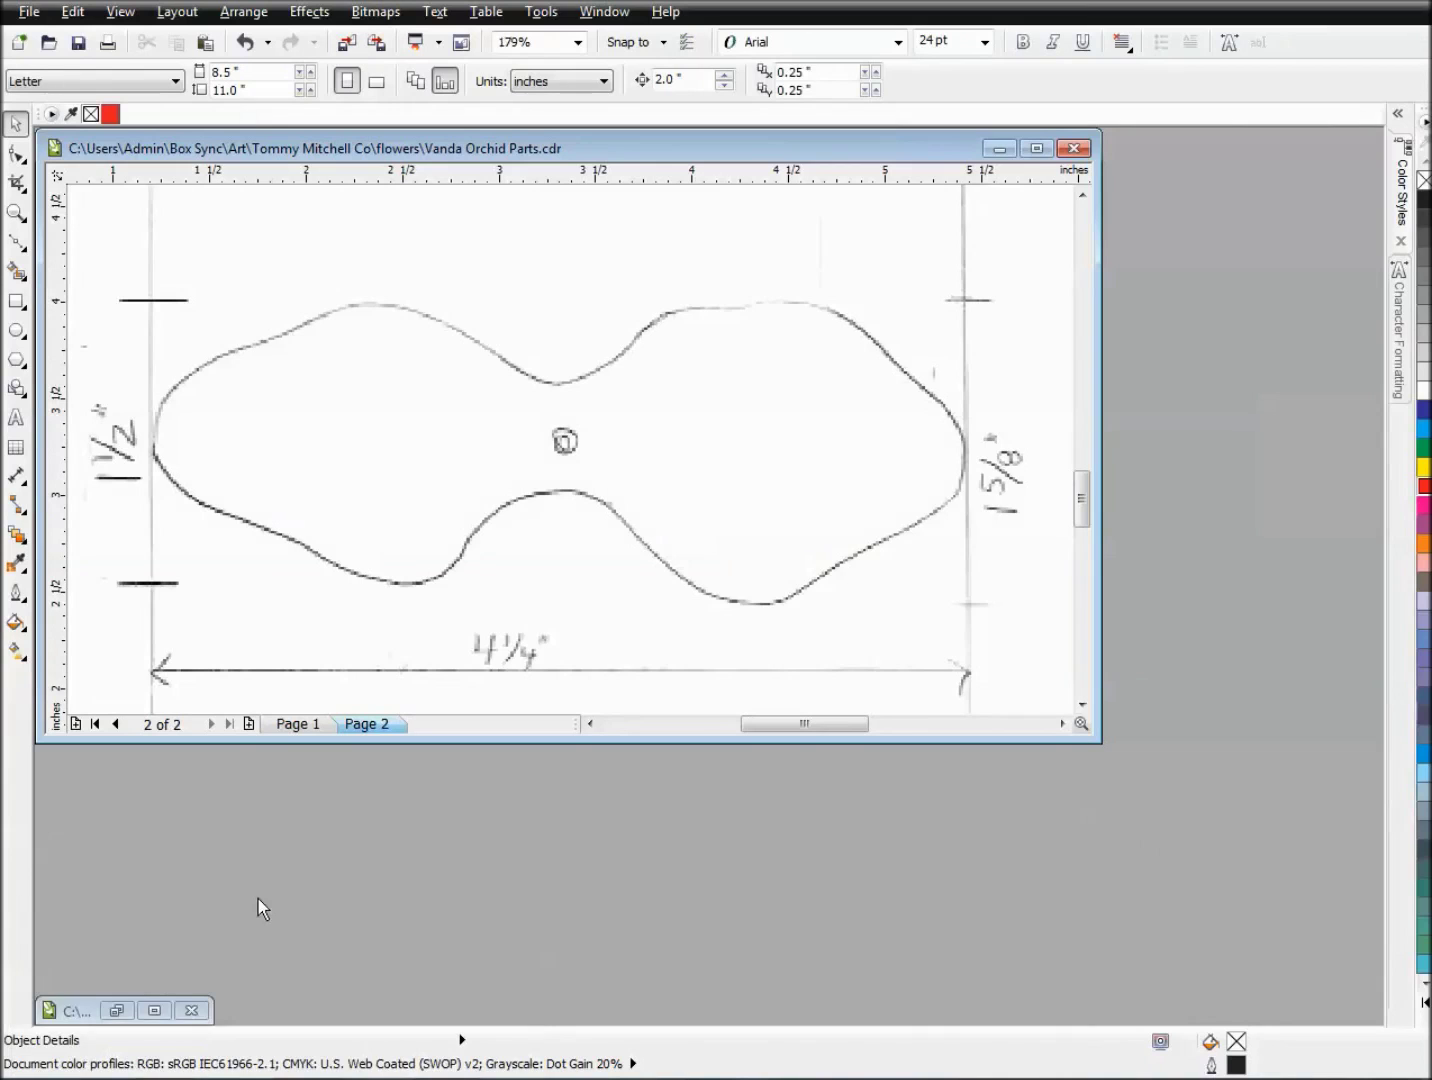
{"action": "left_click", "coordinate": [1036, 148]}
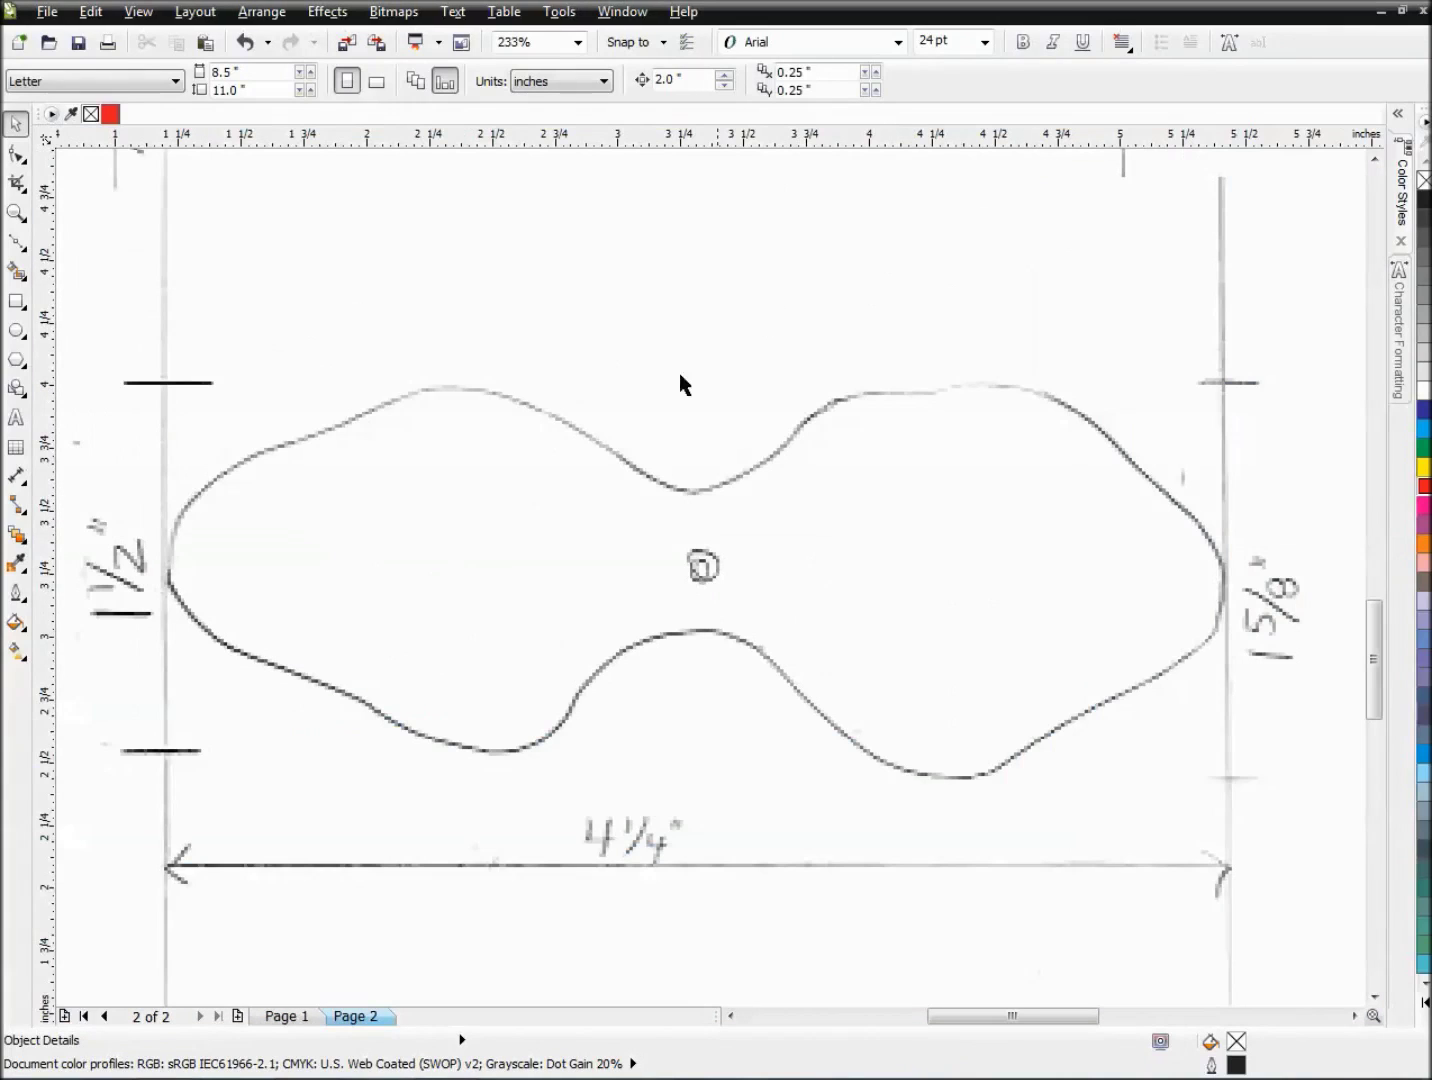
- Draw a trial Bézier curve on the sketch outline, then undo it
{"action": "left_click", "coordinate": [13, 242]}
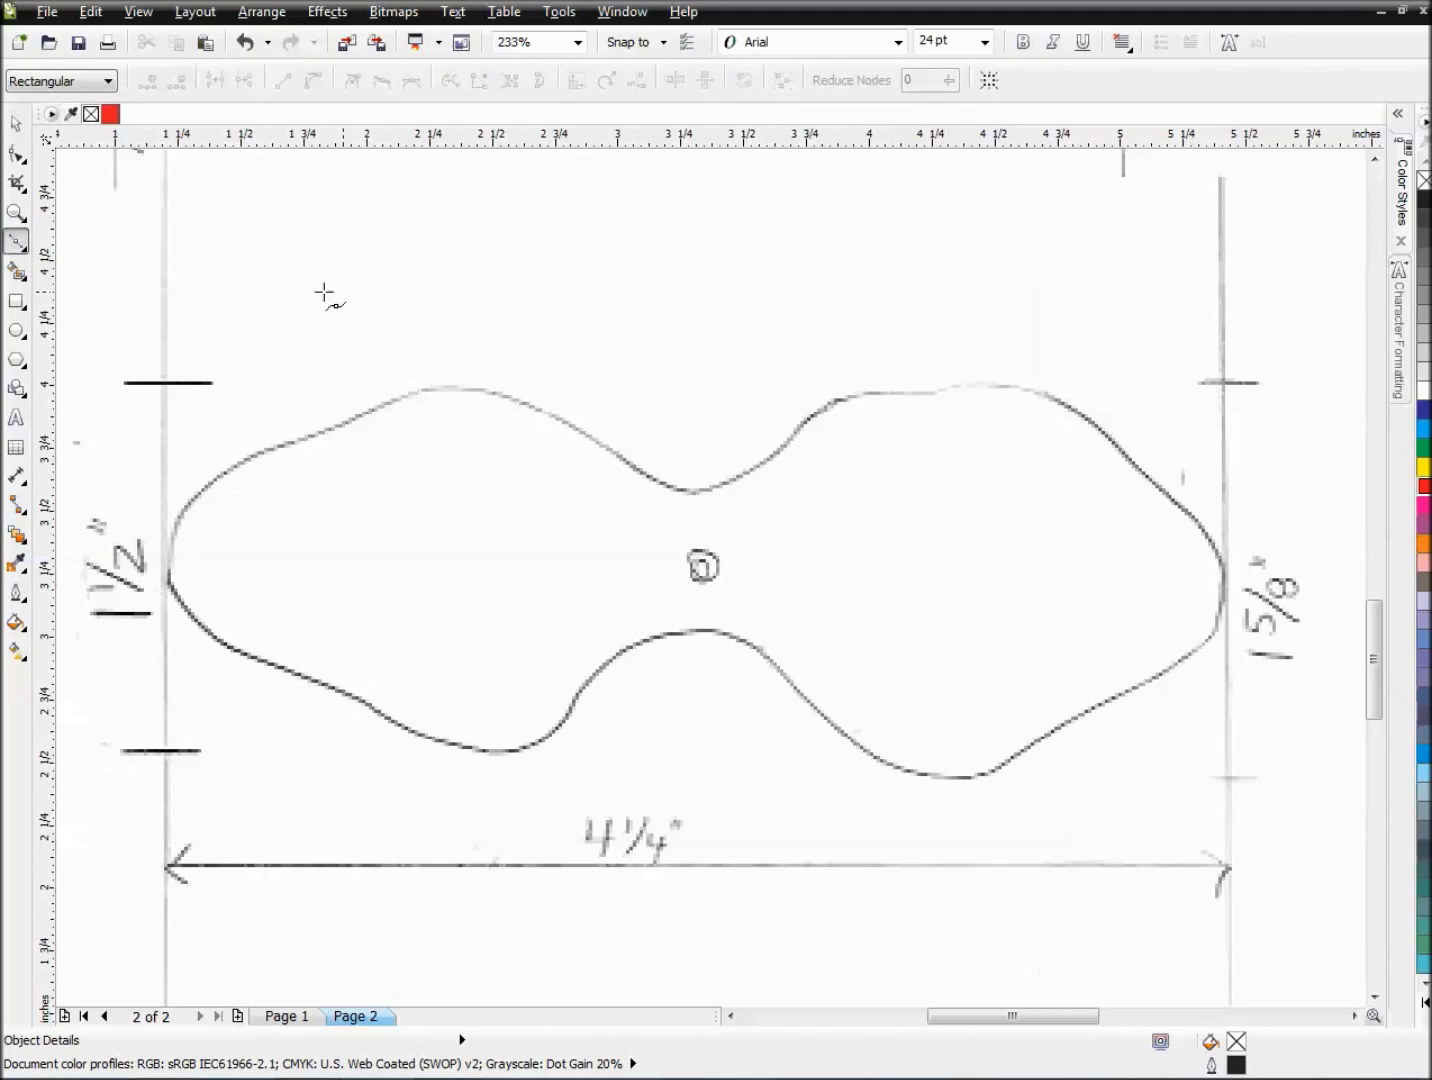
{"action": "left_click_drag", "start_coordinate": [287, 301], "coordinate": [306, 282]}
{"action": "left_click_drag", "start_coordinate": [462, 226], "coordinate": [586, 276]}
{"action": "key", "text": "ctrl+z"}
- Make red the default outline colour for new graphics and zoom into the left lobe
{"action": "right_click", "coordinate": [1424, 486]}
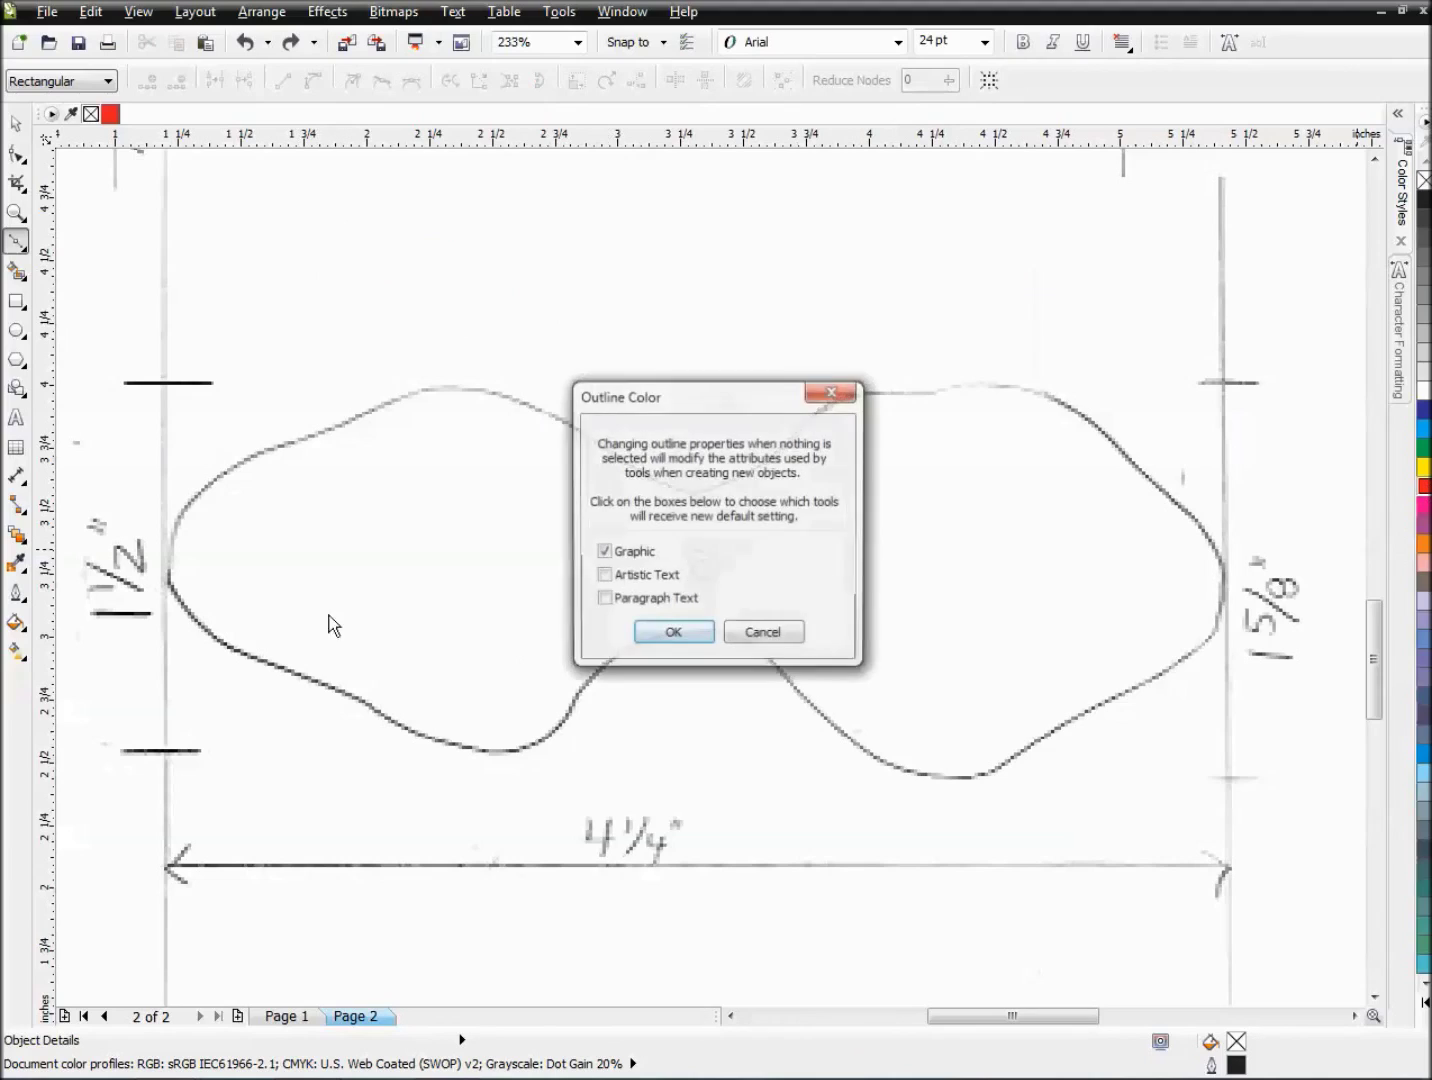
{"action": "left_click", "coordinate": [662, 636]}
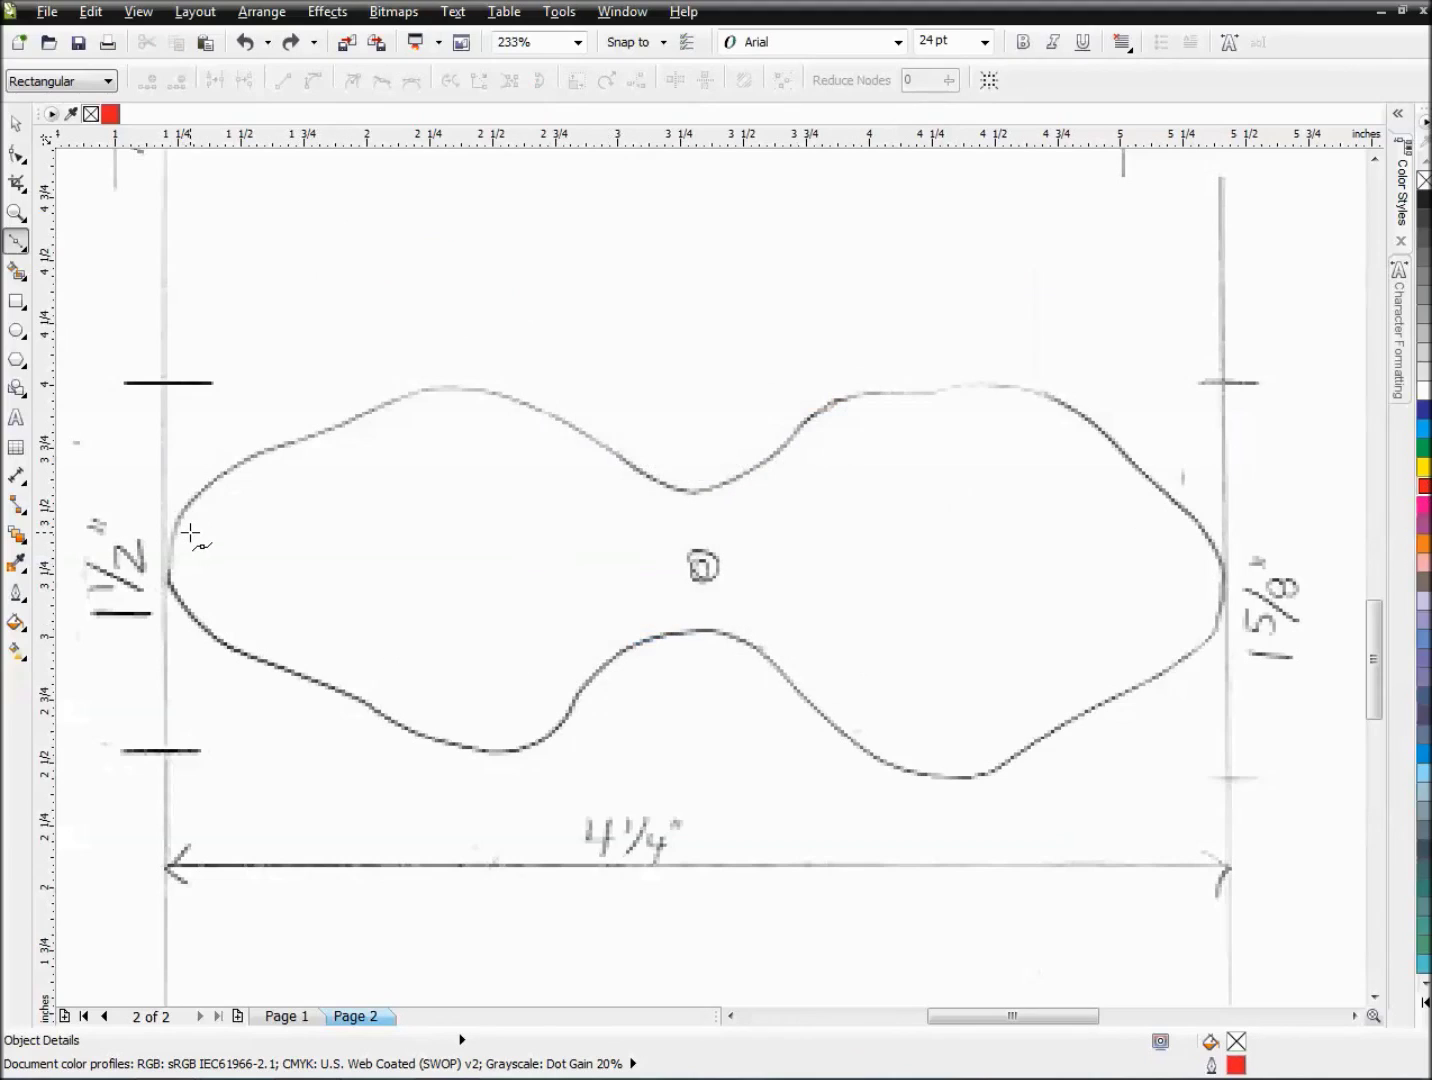
{"action": "key", "text": "z"}
{"action": "left_click_drag", "start_coordinate": [145, 311], "coordinate": [772, 808]}
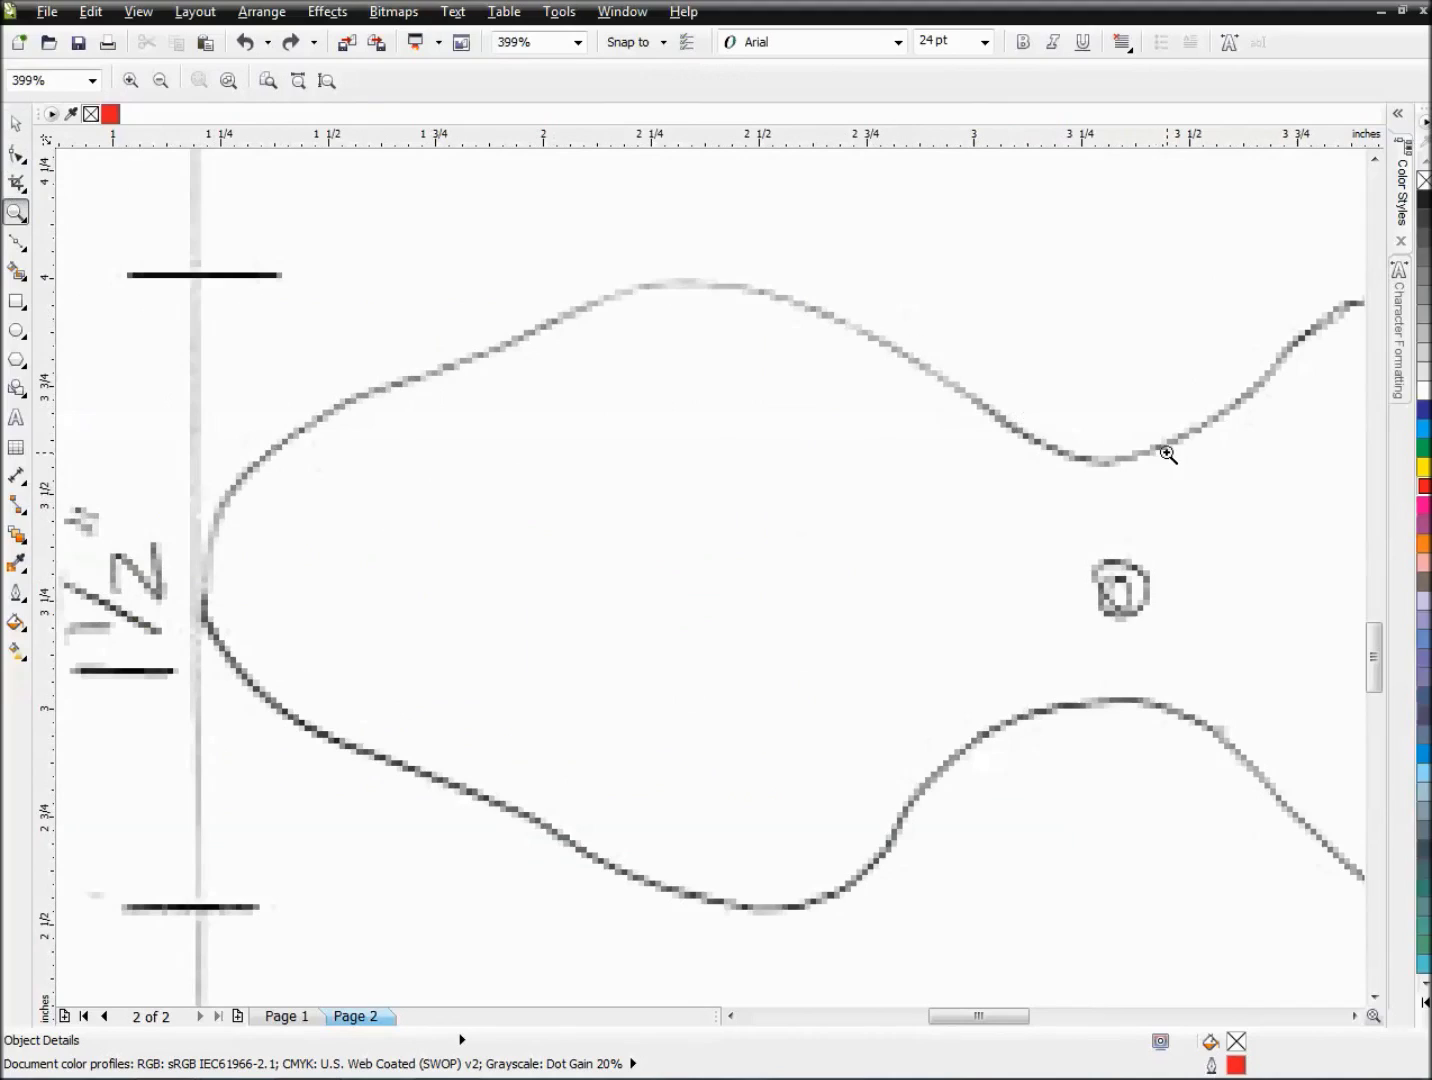
- Begin a three-node red Bézier trace along the left lobe's upper-left edge, curving the second segment
{"action": "left_click", "coordinate": [17, 241]}
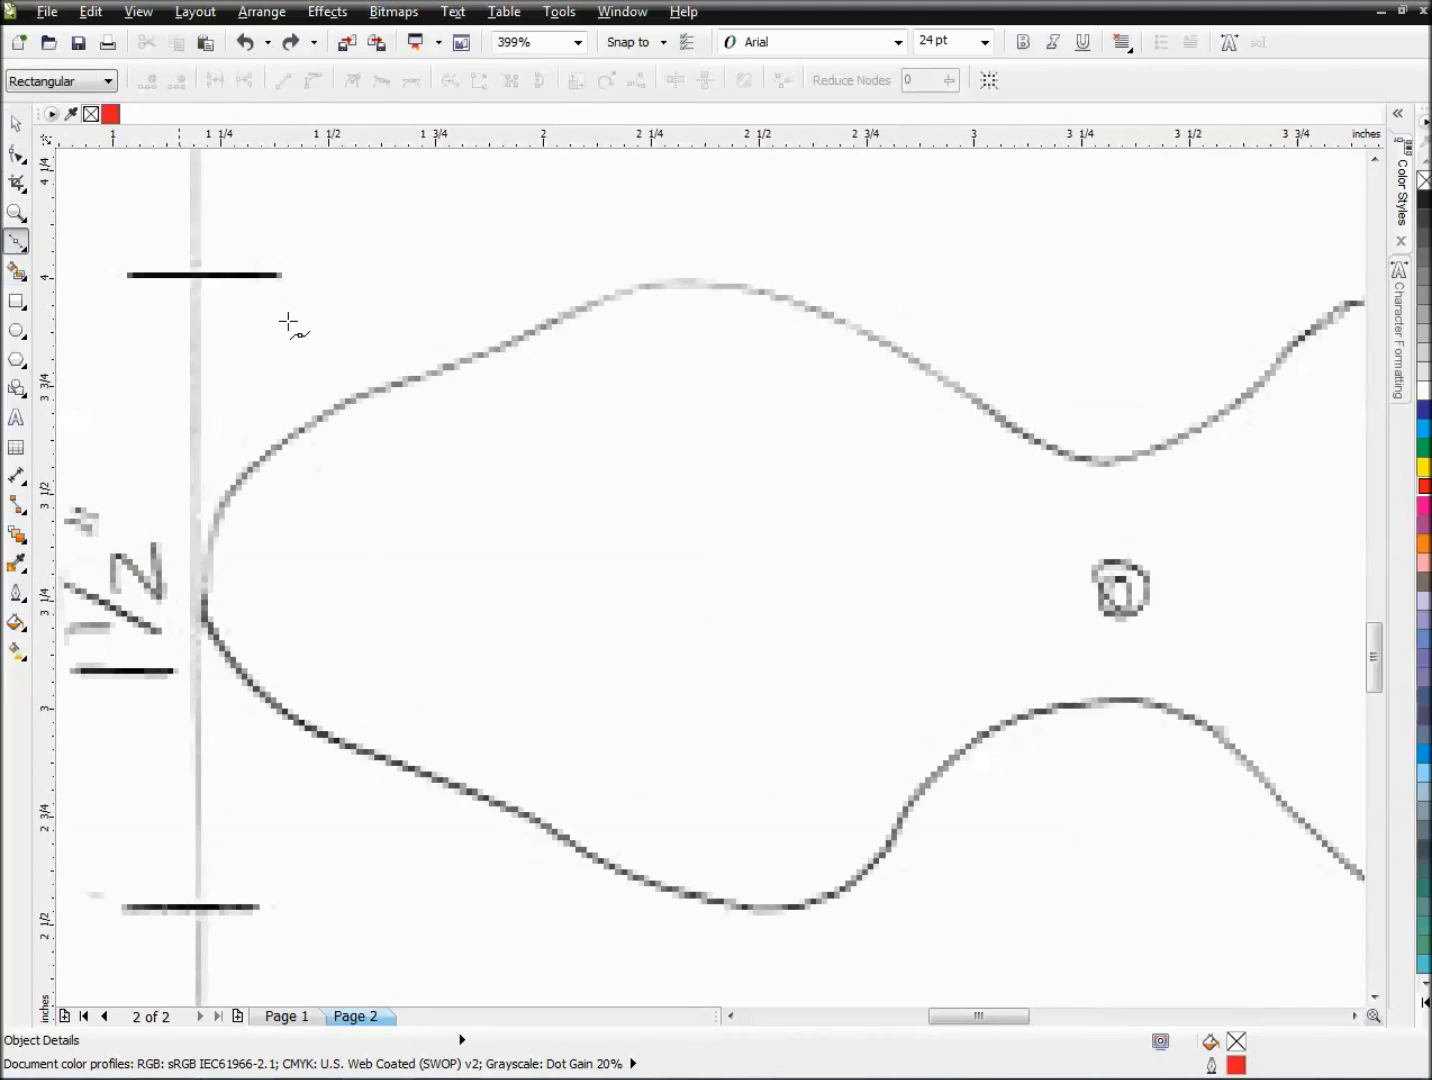
{"action": "left_click", "coordinate": [271, 456]}
{"action": "left_click", "coordinate": [331, 414]}
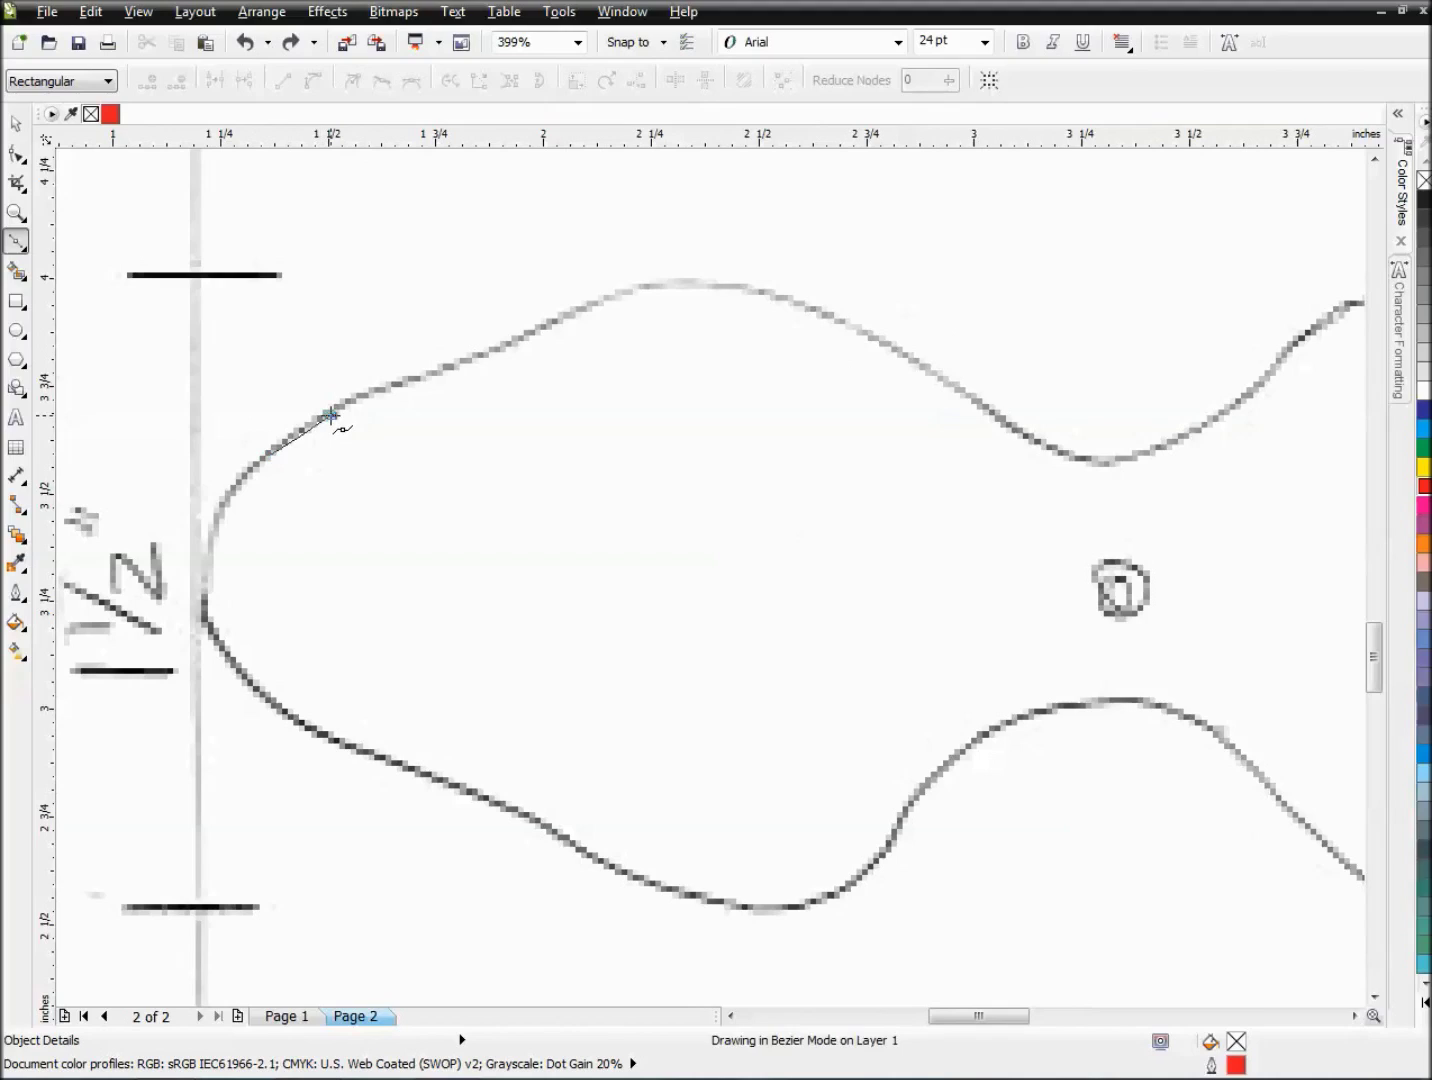
{"action": "left_click_drag", "start_coordinate": [331, 414], "coordinate": [463, 379]}
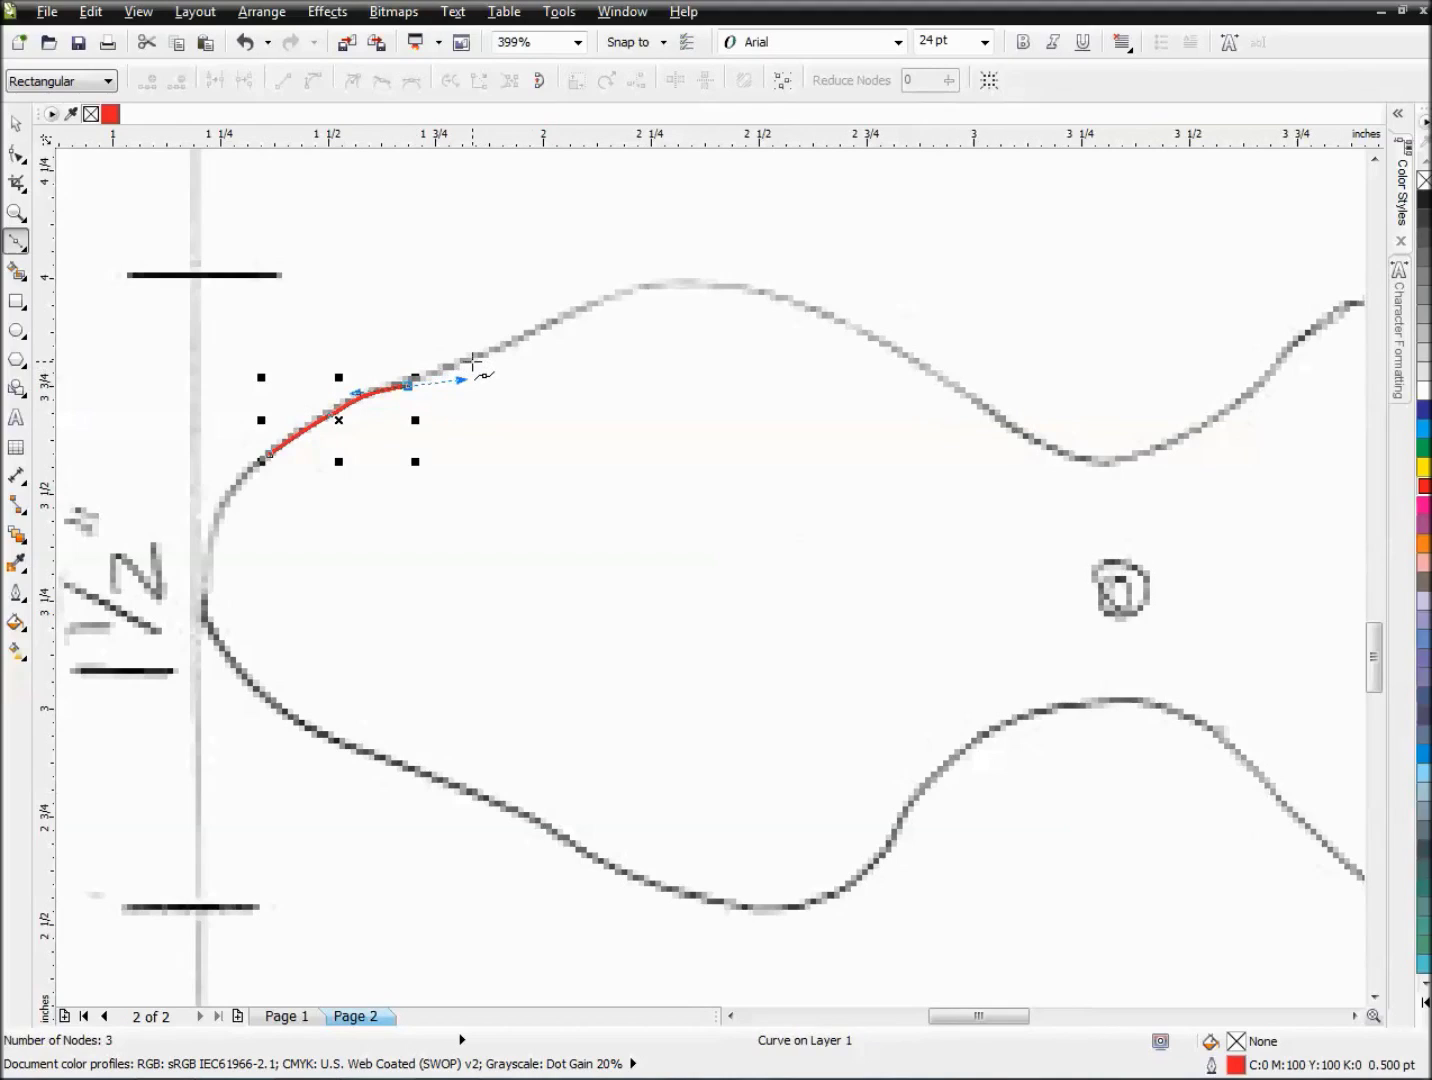
- Undo misplaced top-edge segments and re-drag a curved node, bringing the trace to 9 nodes
{"action": "left_click_drag", "start_coordinate": [477, 360], "coordinate": [511, 357]}
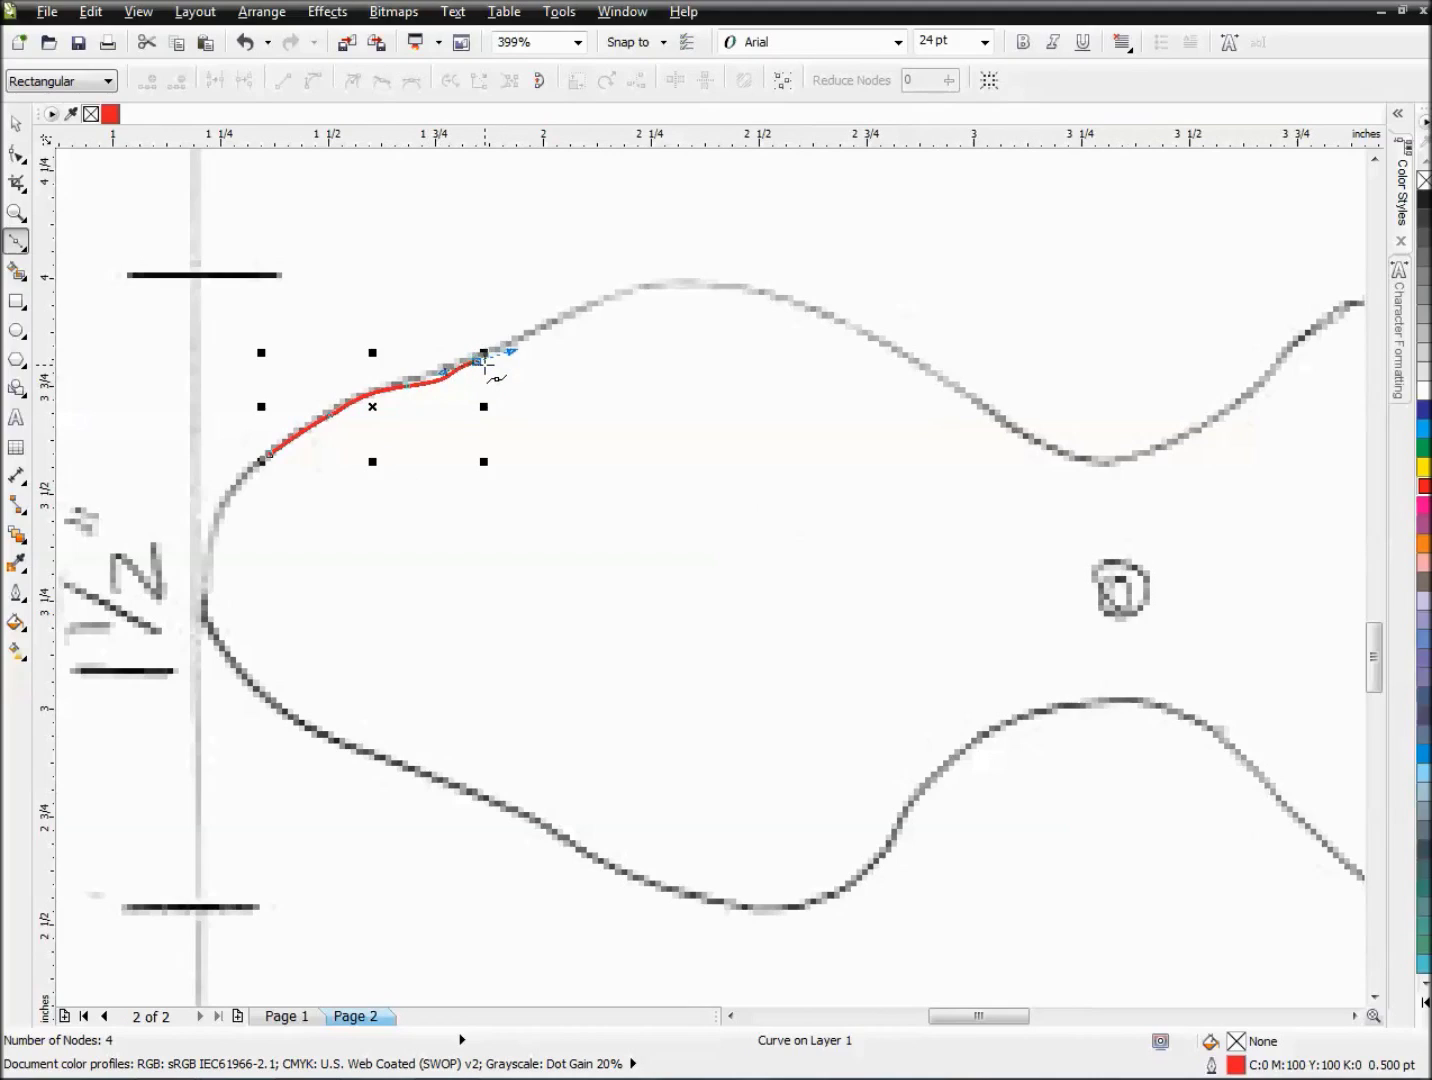
{"action": "key", "text": "ctrl+z"}
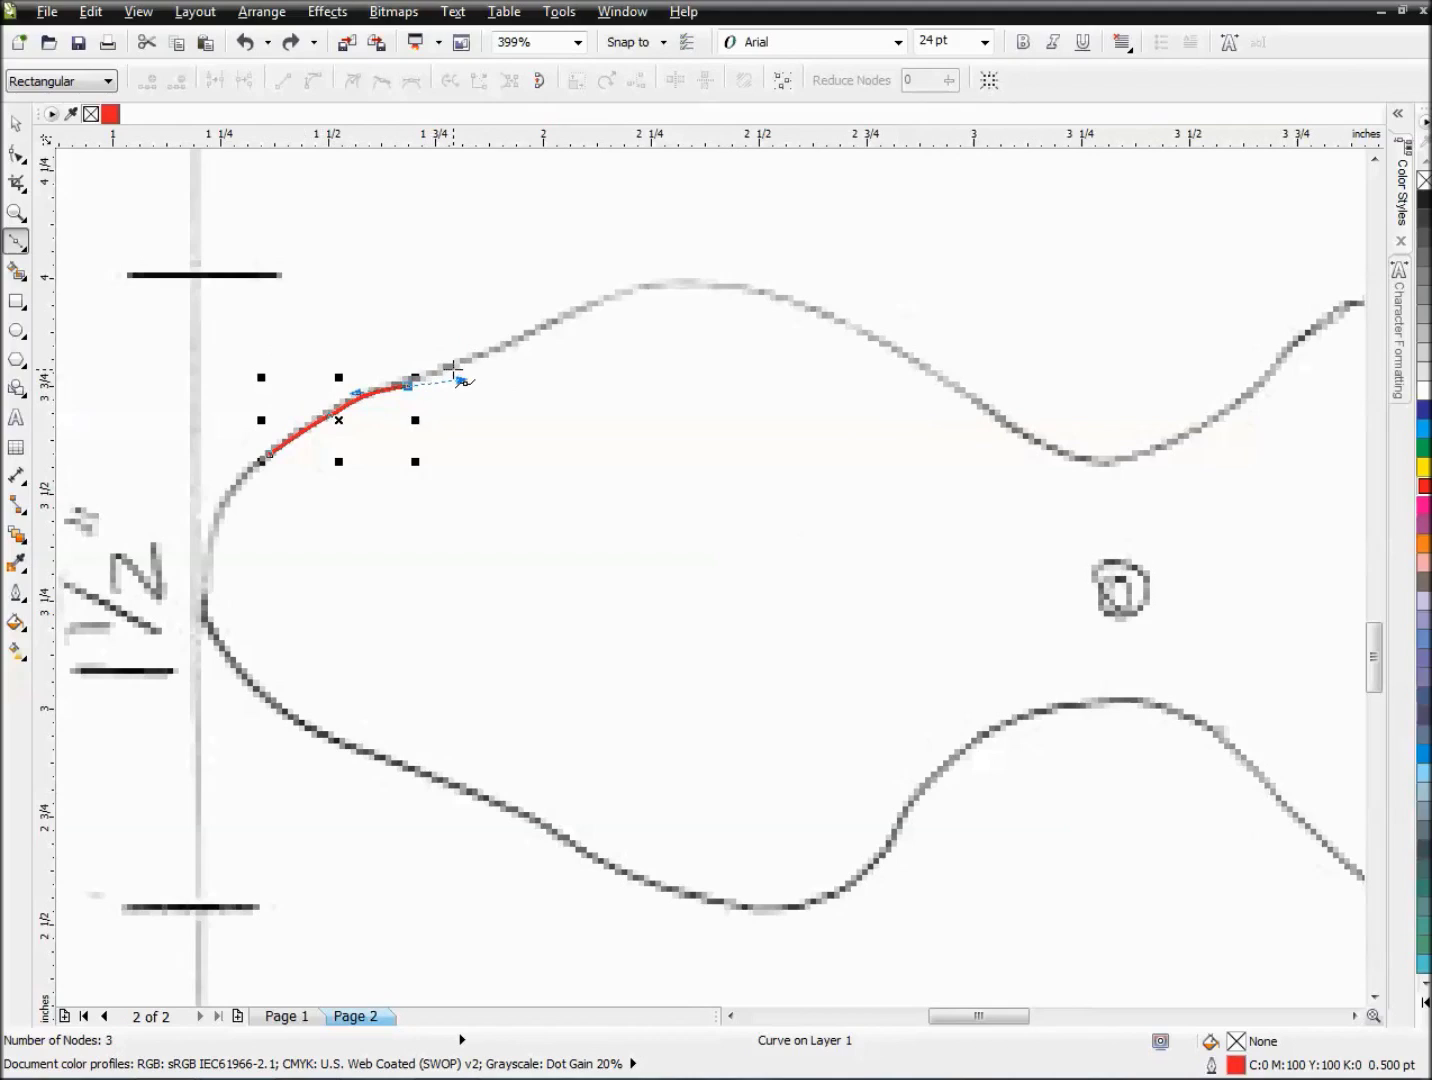
{"action": "left_click", "coordinate": [459, 366]}
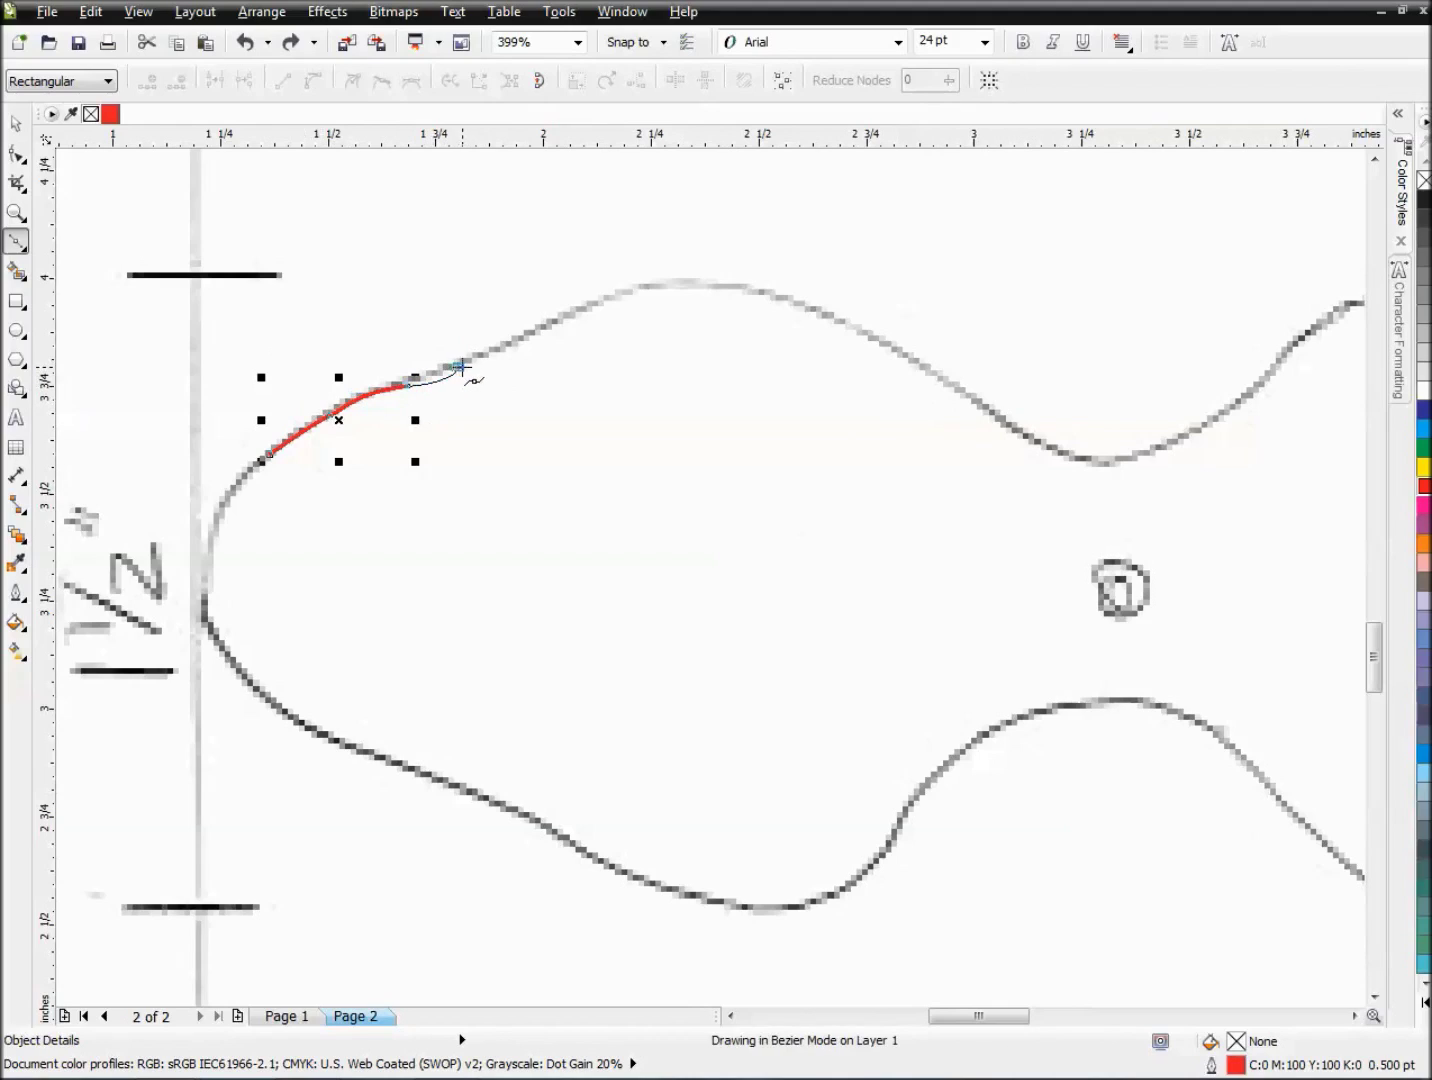
{"action": "left_click", "coordinate": [462, 367]}
{"action": "key", "text": "ctrl+z"}
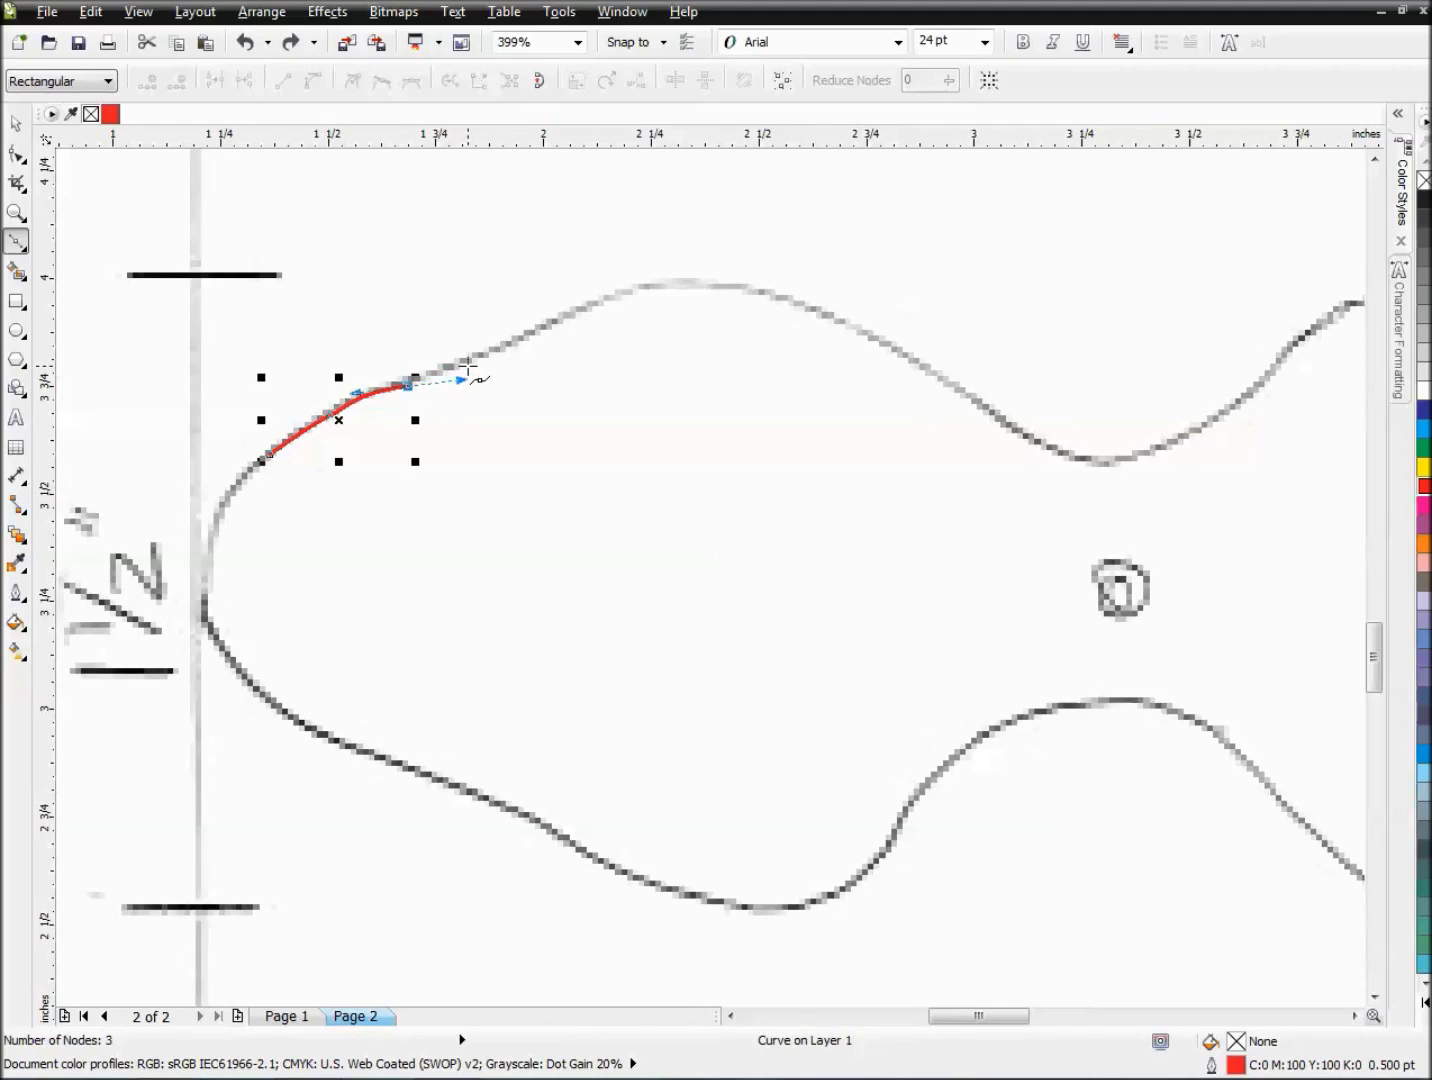
{"action": "key", "text": "ctrl+z"}
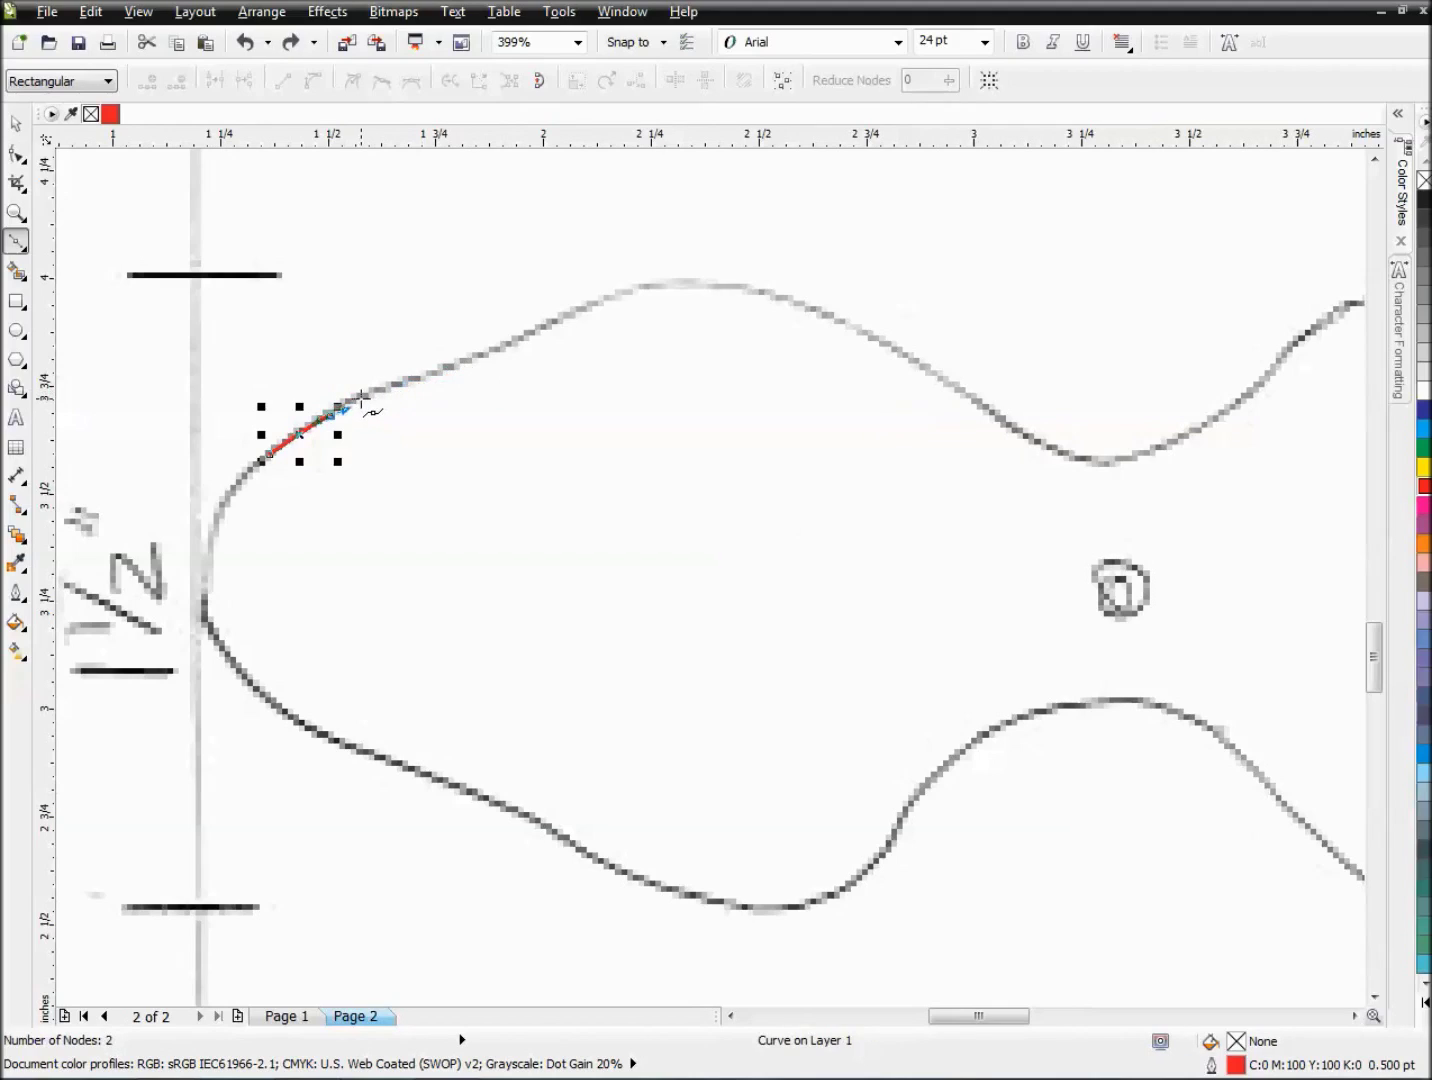
{"action": "mouse_move", "coordinate": [367, 400]}
{"action": "left_mouse_down"}
{"action": "mouse_move", "coordinate": [650, 291]}
{"action": "mouse_move", "coordinate": [776, 297]}
{"action": "left_mouse_up"}
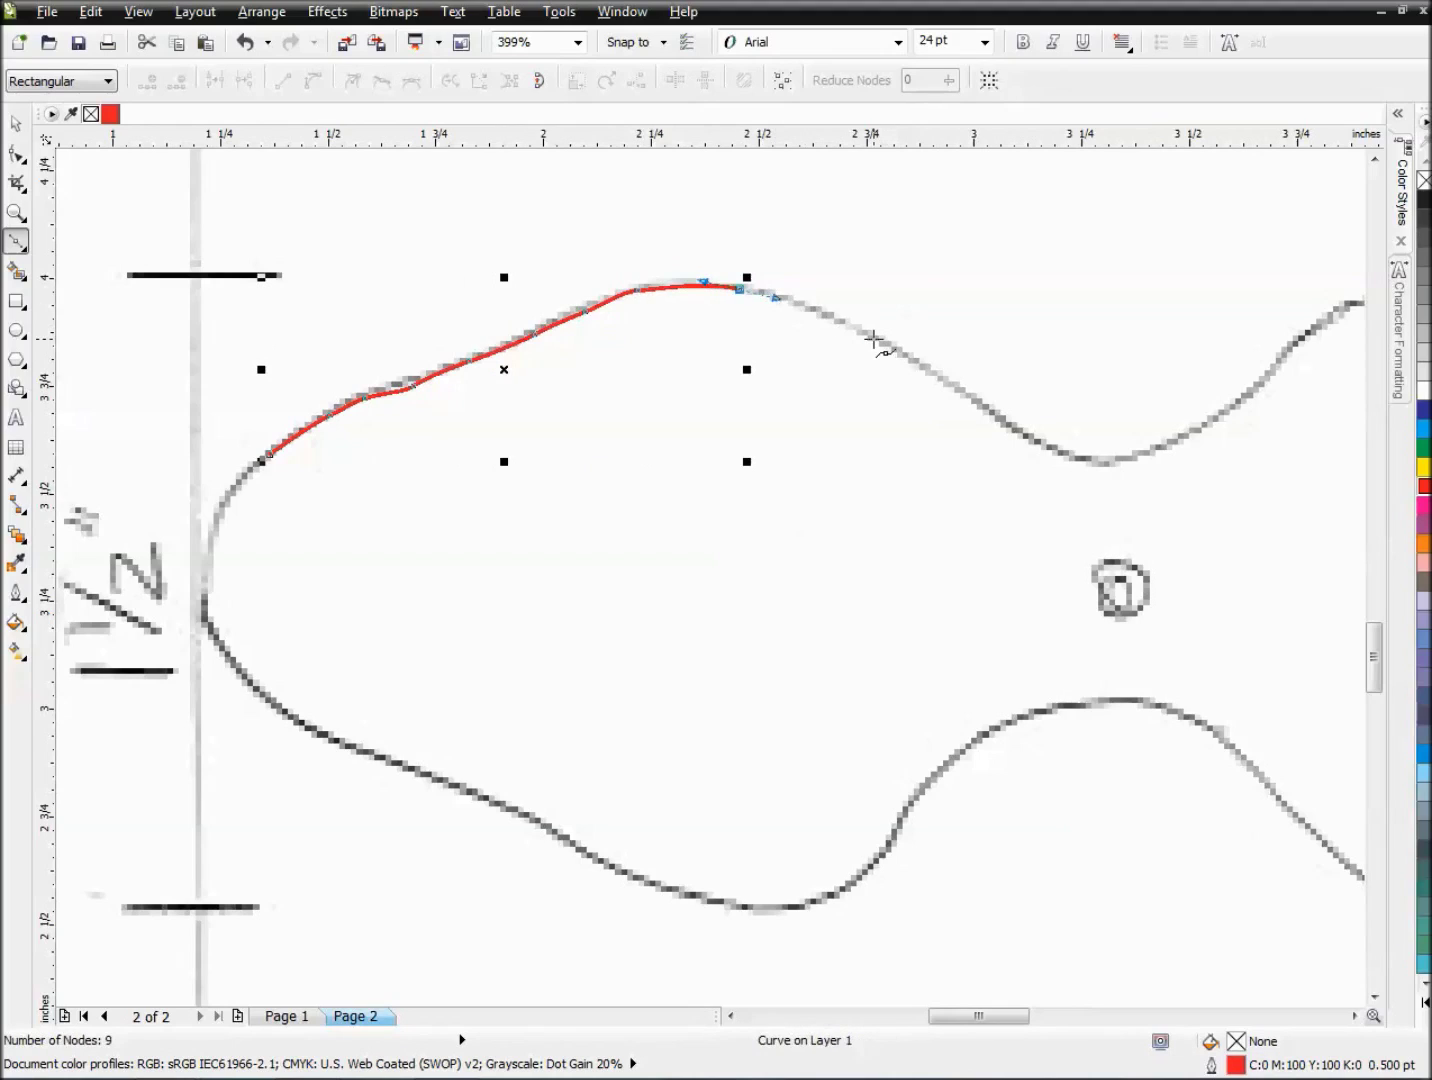
- Drag nodes over the lobe's top and down into the waist, reaching 14 nodes
{"action": "left_click_drag", "start_coordinate": [874, 339], "coordinate": [913, 363]}
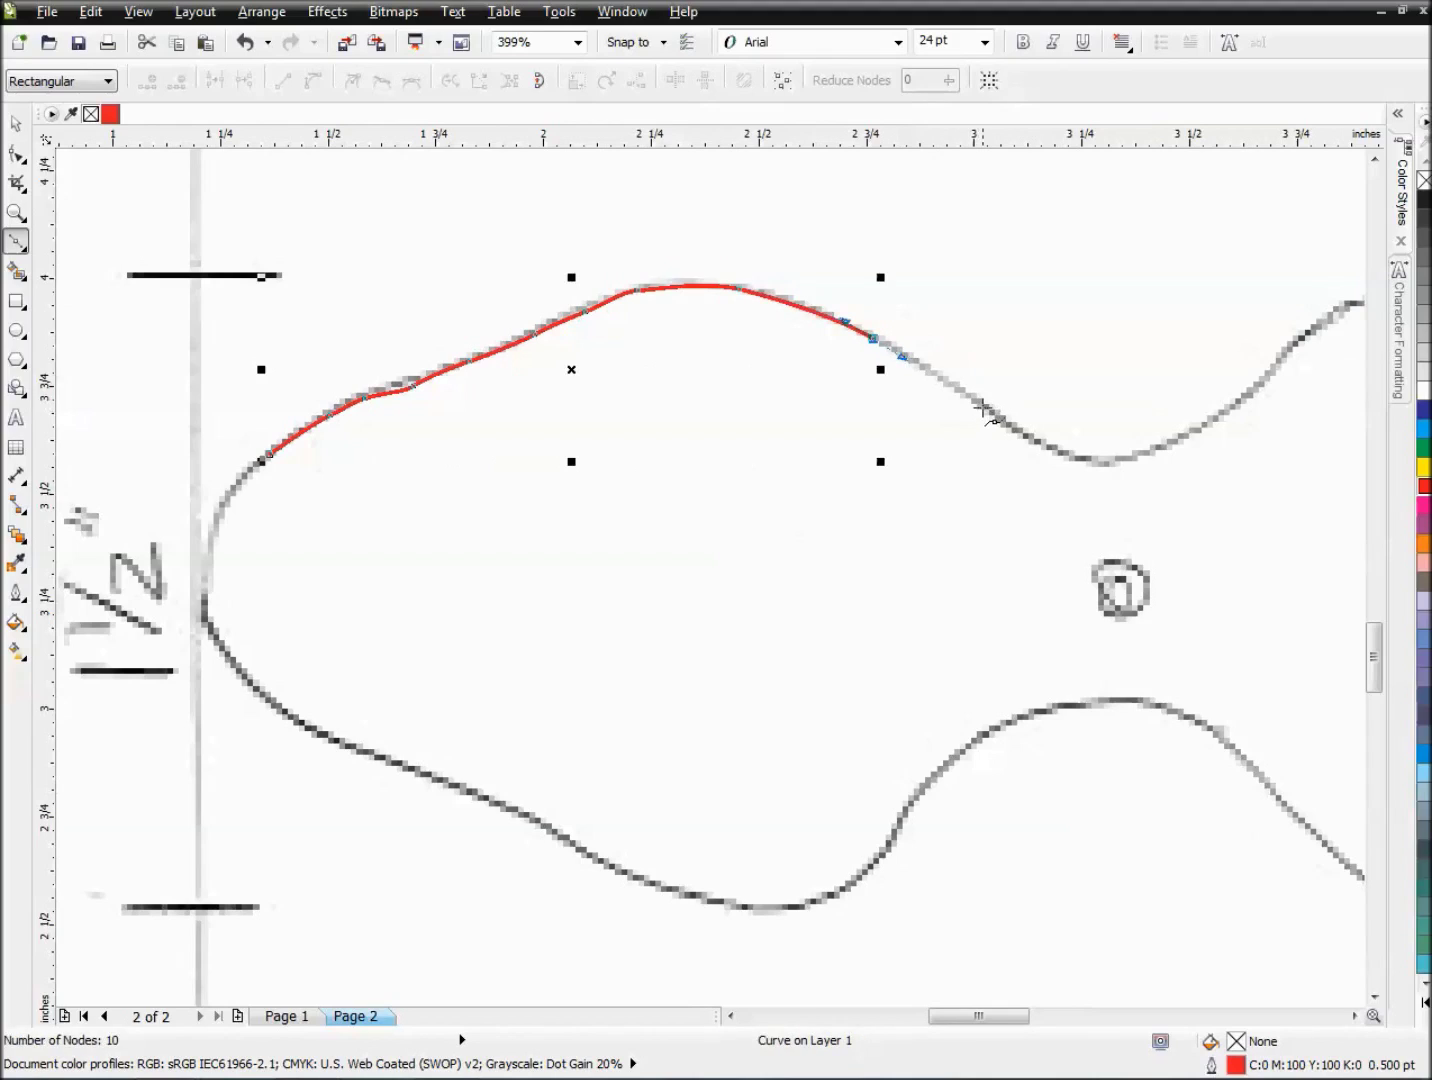
{"action": "left_click_drag", "start_coordinate": [984, 409], "coordinate": [1008, 429]}
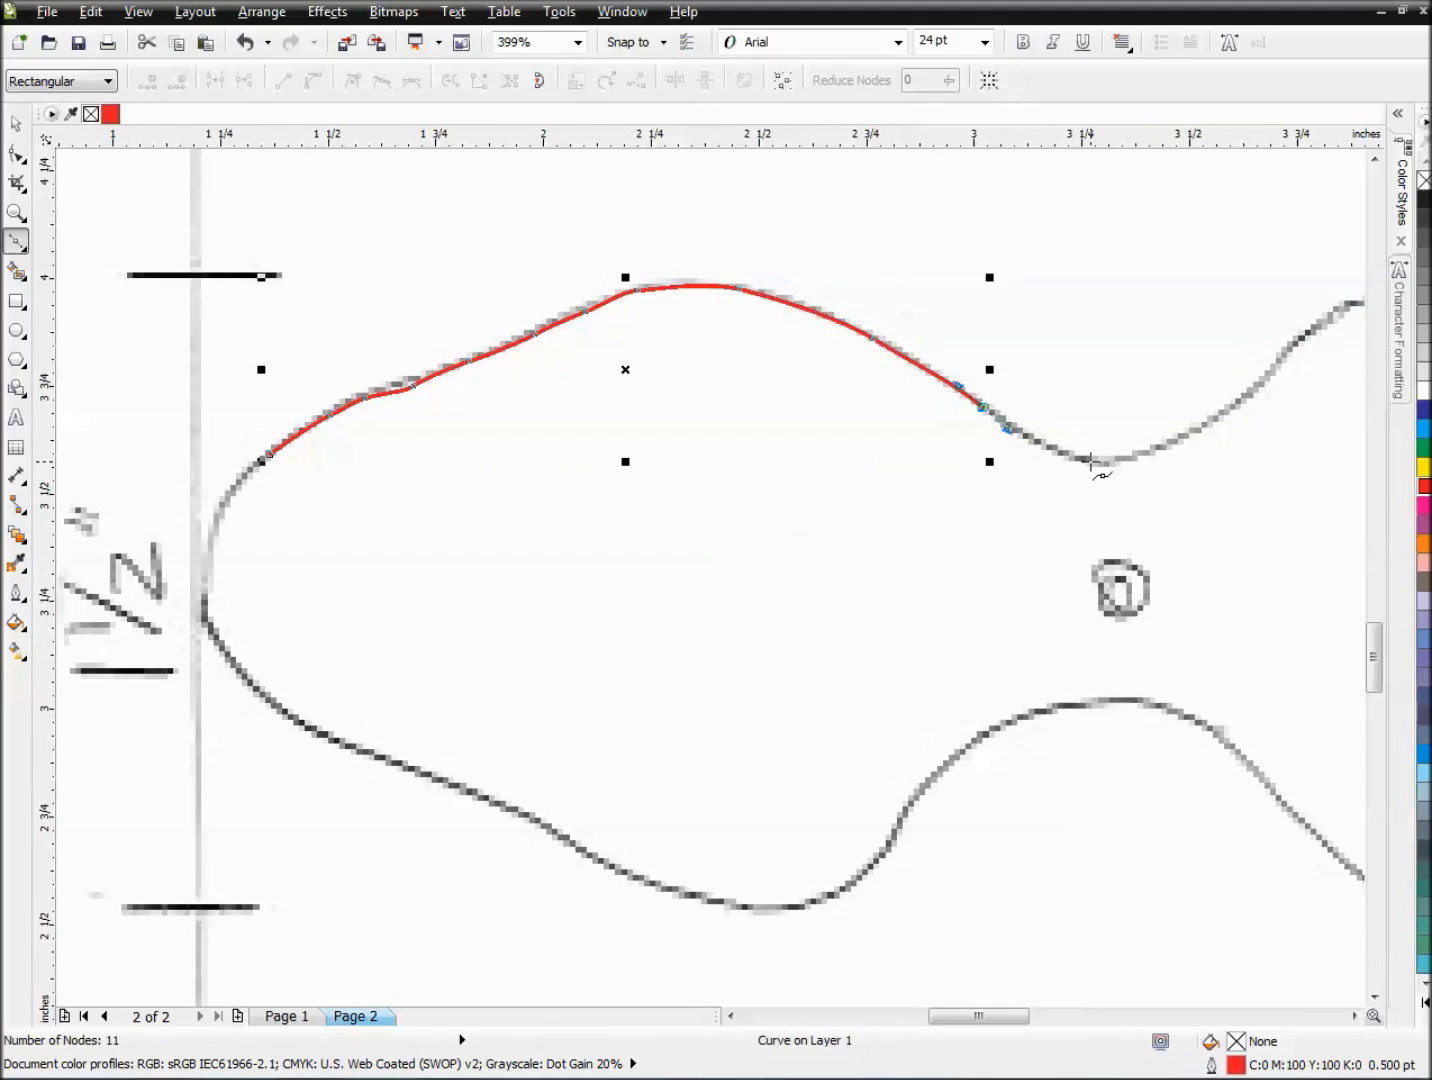
{"action": "left_click_drag", "start_coordinate": [1090, 460], "coordinate": [1178, 455]}
{"action": "key", "text": "ctrl+z"}
{"action": "key", "text": "ctrl+z"}
{"action": "mouse_move", "coordinate": [1068, 457]}
{"action": "left_mouse_down"}
{"action": "mouse_move", "coordinate": [1124, 466]}
{"action": "mouse_move", "coordinate": [1204, 430]}
{"action": "left_mouse_up"}
{"action": "key", "text": "ctrl+z"}
{"action": "key", "text": "ctrl+z"}
{"action": "left_click", "coordinate": [1249, 402]}
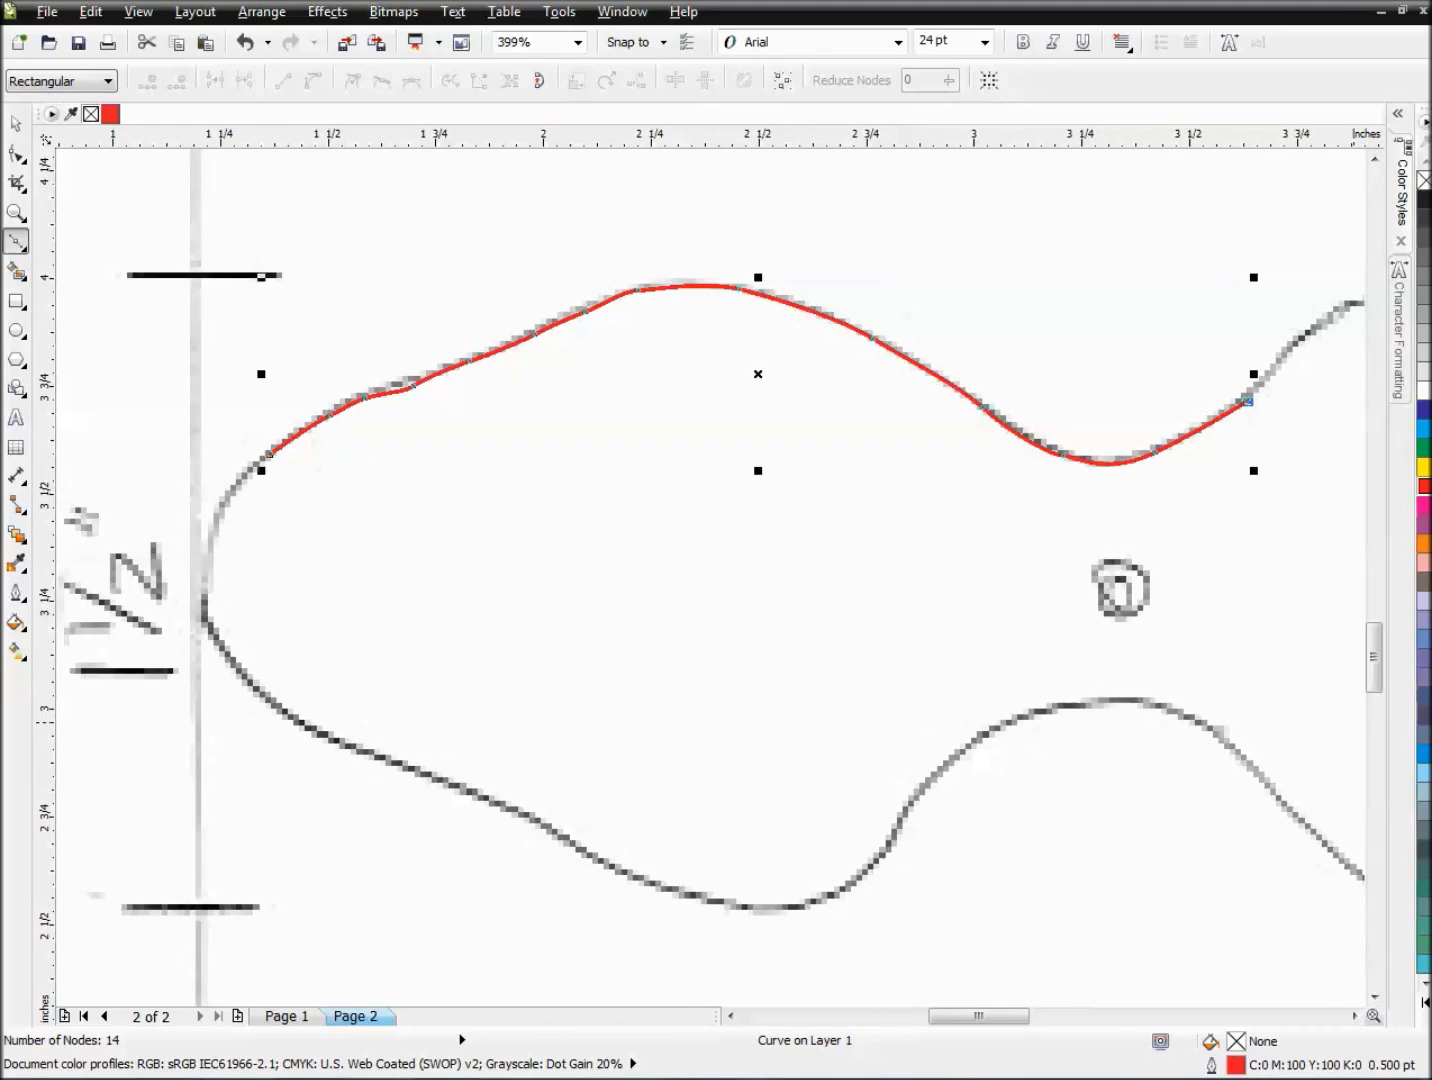
{"action": "left_click", "coordinate": [1354, 1015]}
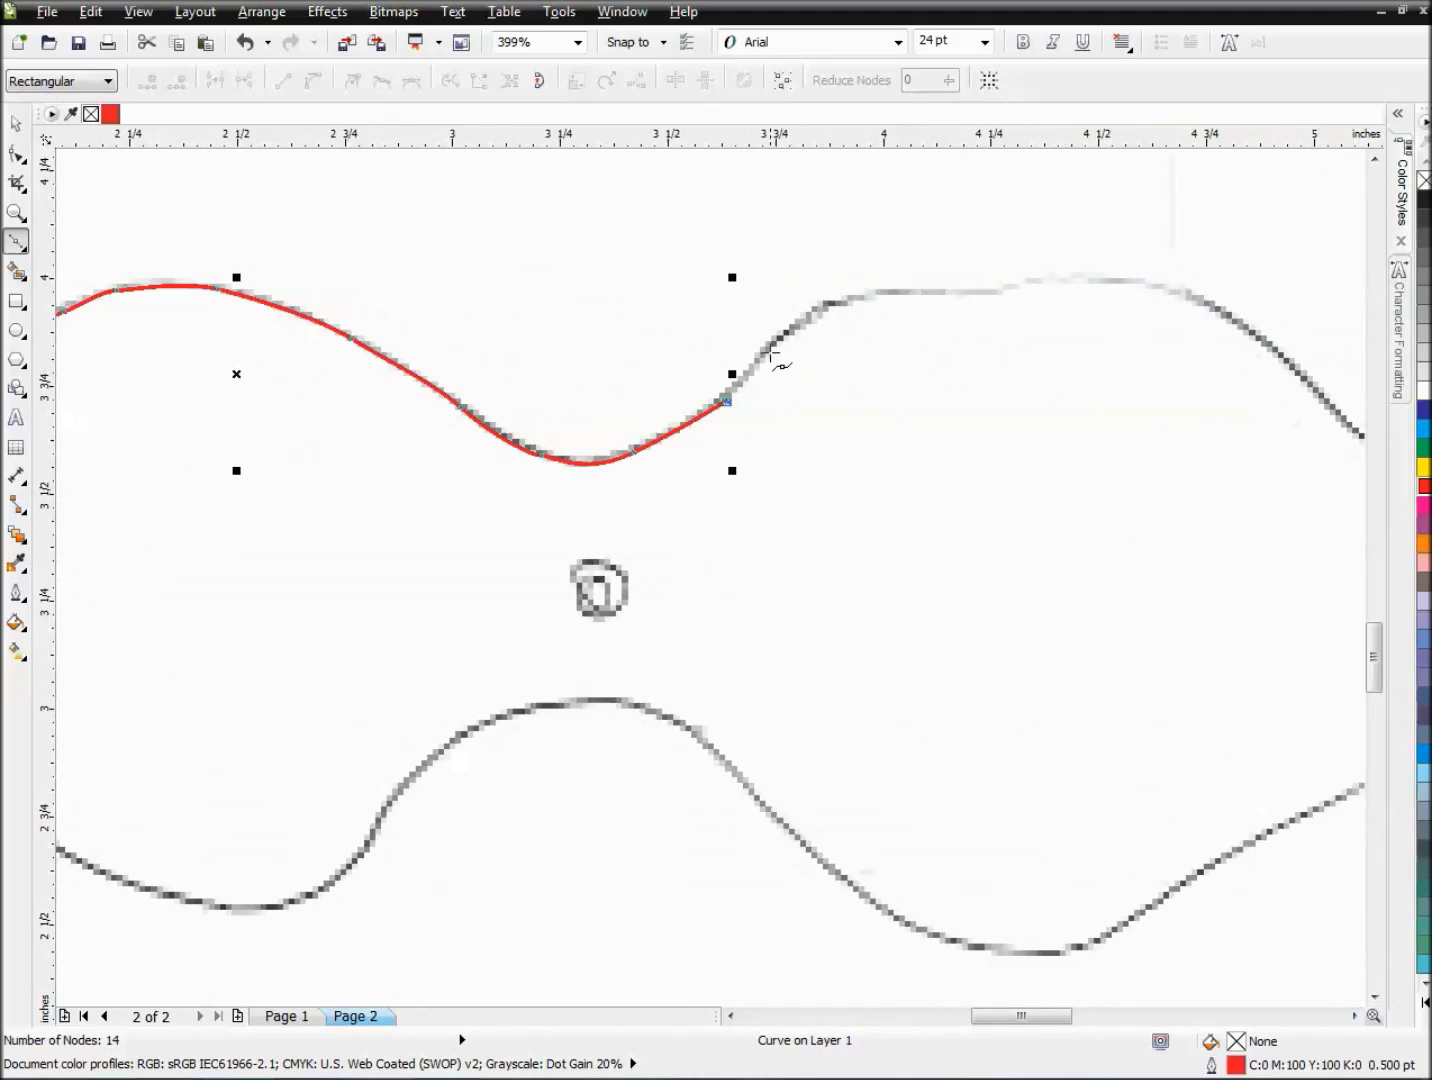
- Continue the trace up onto the right lobe, along its top and down its far side
{"action": "mouse_move", "coordinate": [772, 352]}
{"action": "left_mouse_down"}
{"action": "mouse_move", "coordinate": [787, 327]}
{"action": "mouse_move", "coordinate": [858, 300]}
{"action": "mouse_move", "coordinate": [975, 310]}
{"action": "mouse_move", "coordinate": [975, 298]}
{"action": "left_mouse_up"}
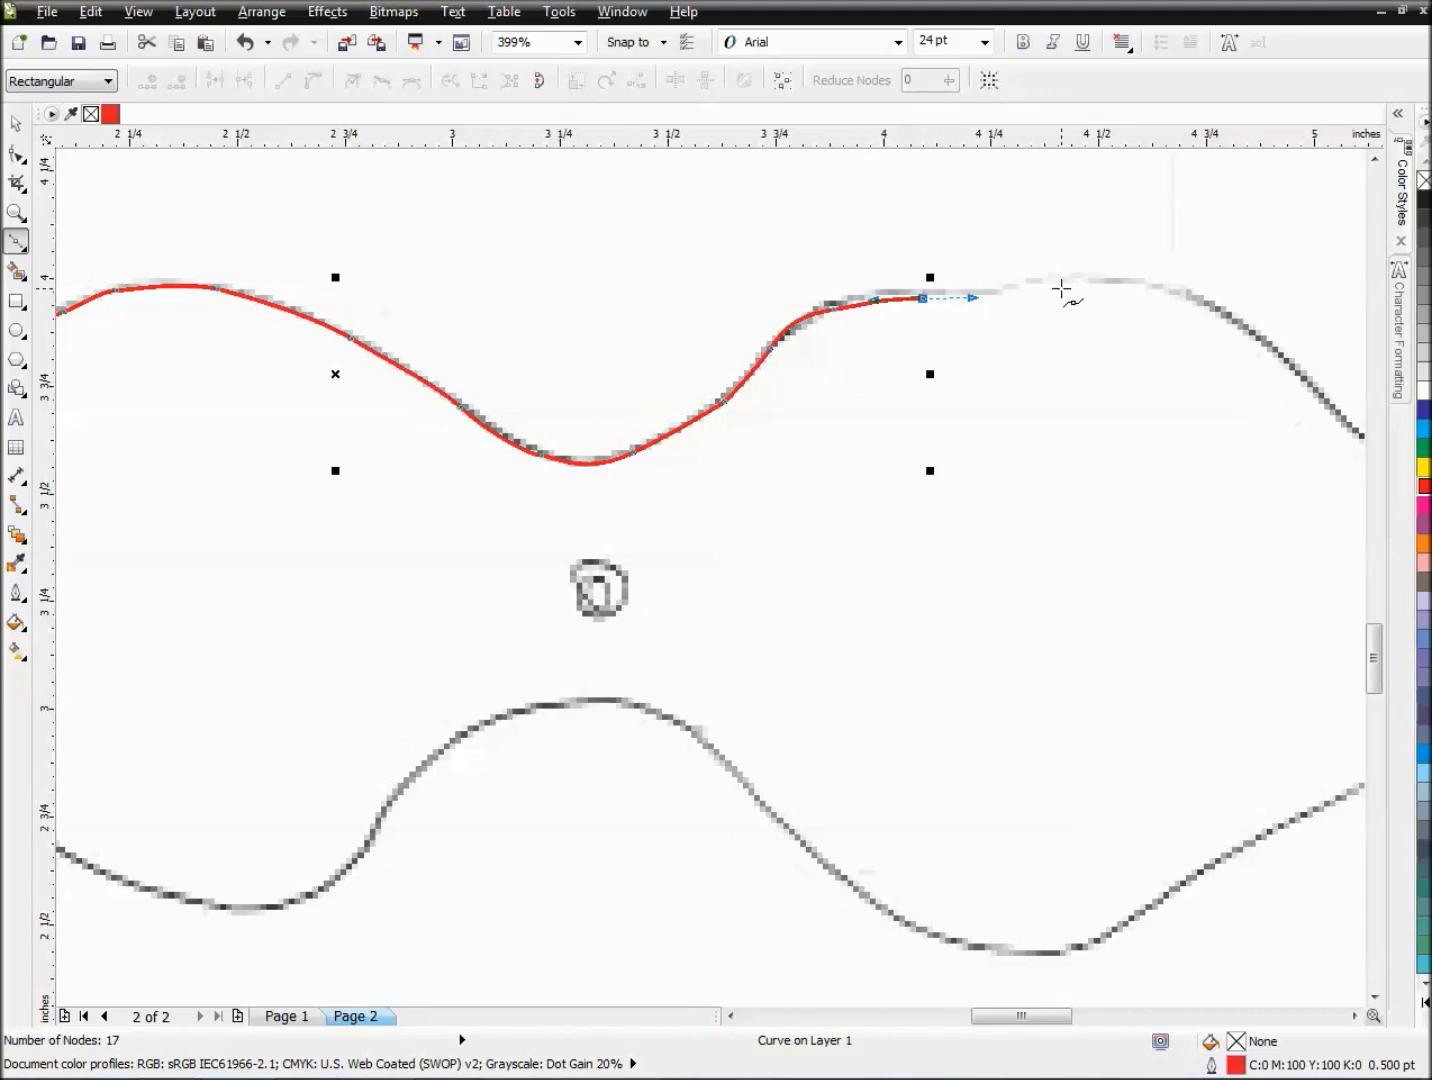
{"action": "left_click_drag", "start_coordinate": [1063, 285], "coordinate": [1211, 306]}
{"action": "left_click_drag", "start_coordinate": [1318, 403], "coordinate": [1328, 418]}
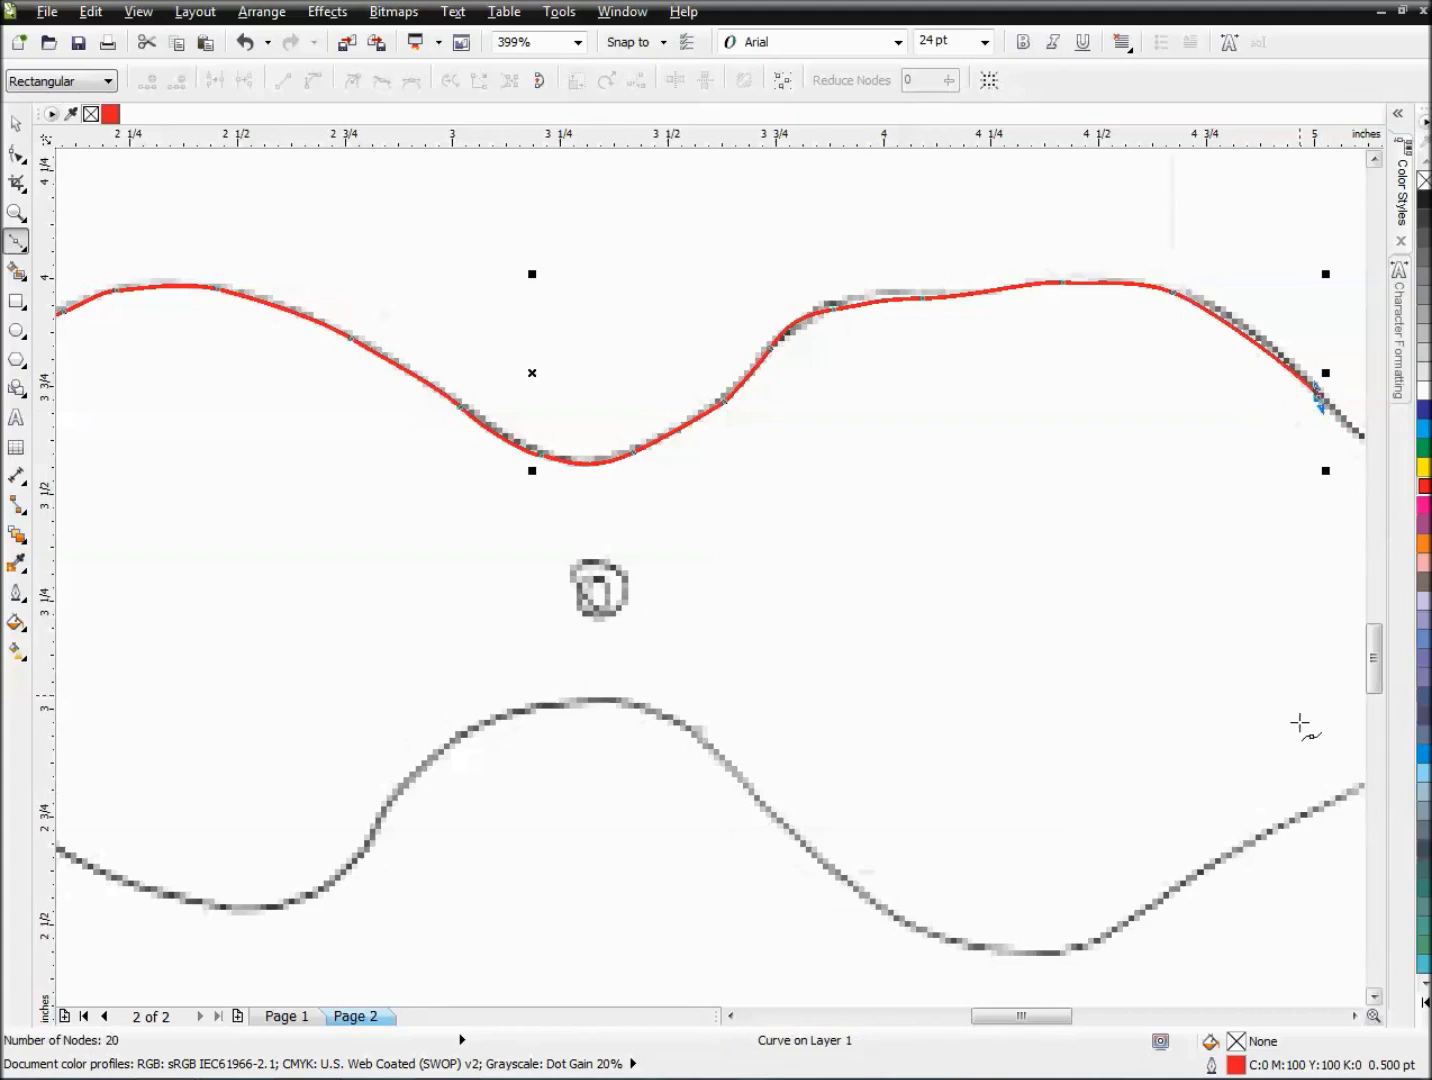
{"action": "left_click", "coordinate": [1352, 1016]}
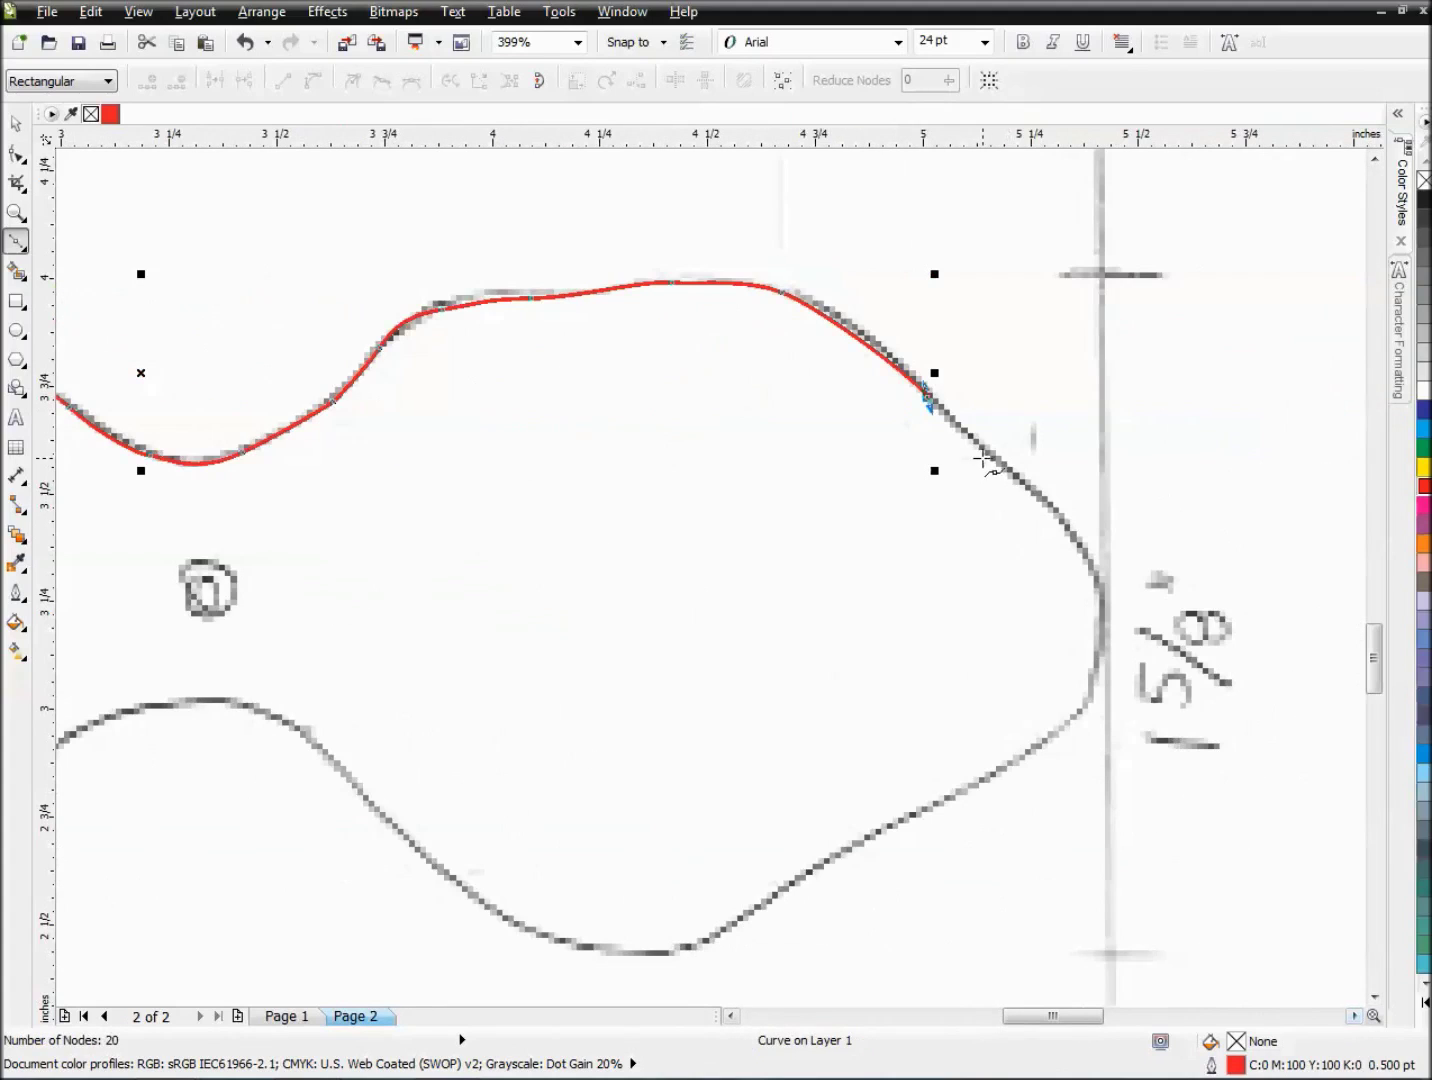
- Wrap the trace around the rounded right end and back along the lower edge to 35 nodes
{"action": "left_click_drag", "start_coordinate": [978, 448], "coordinate": [1002, 472]}
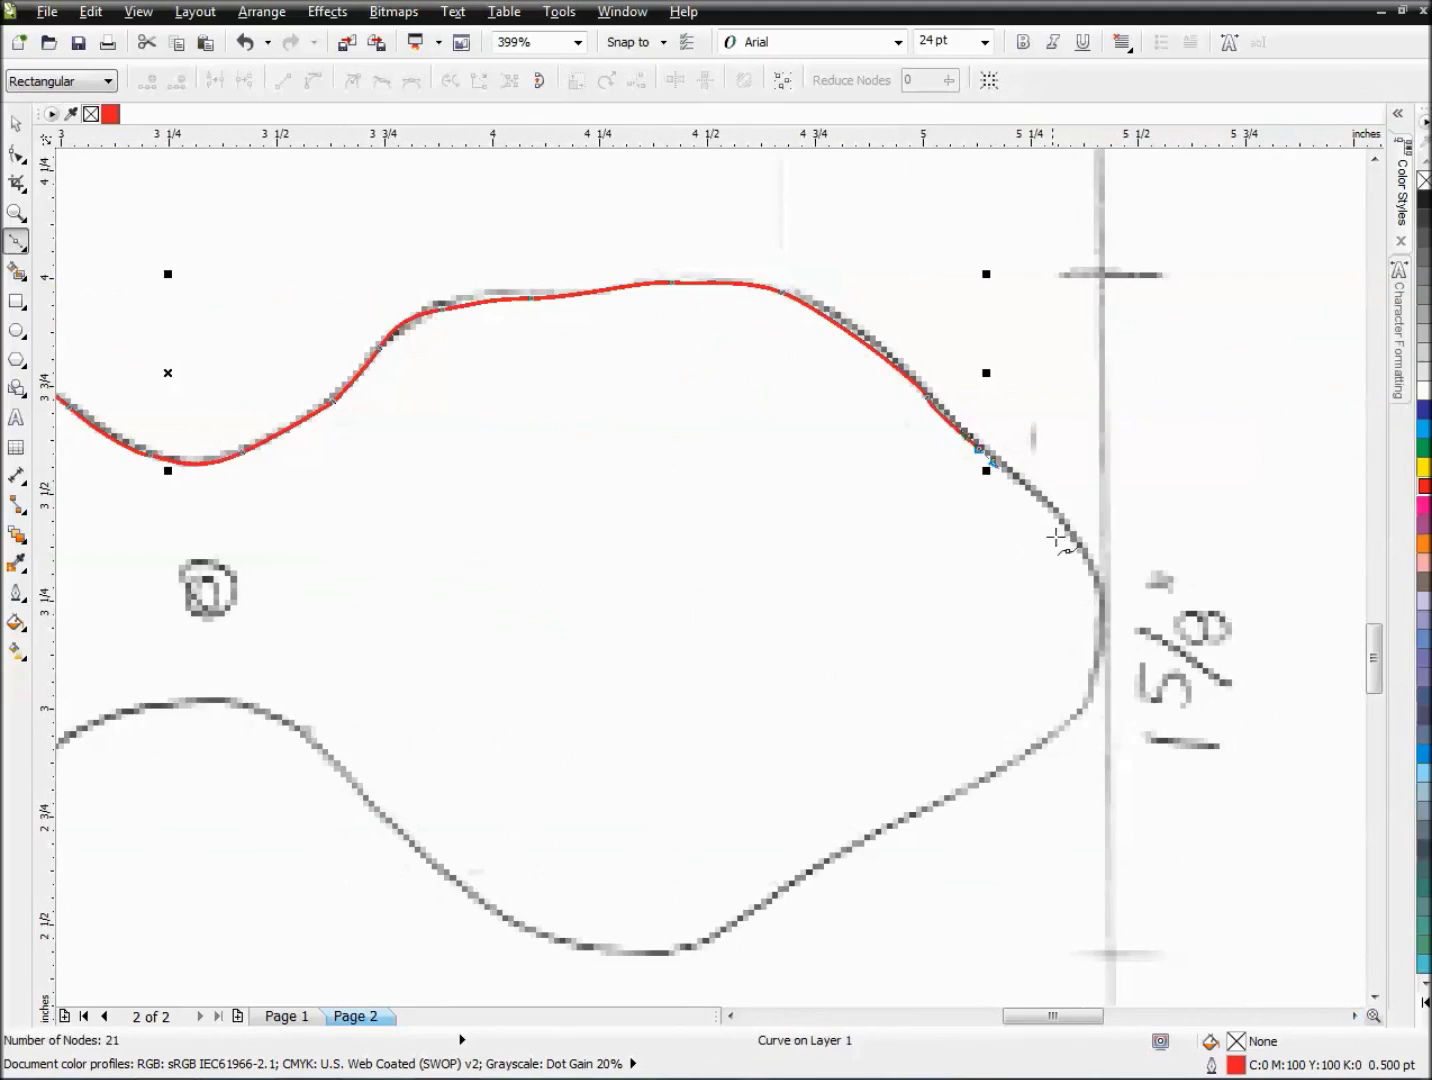
{"action": "left_click_drag", "start_coordinate": [1076, 546], "coordinate": [1082, 563]}
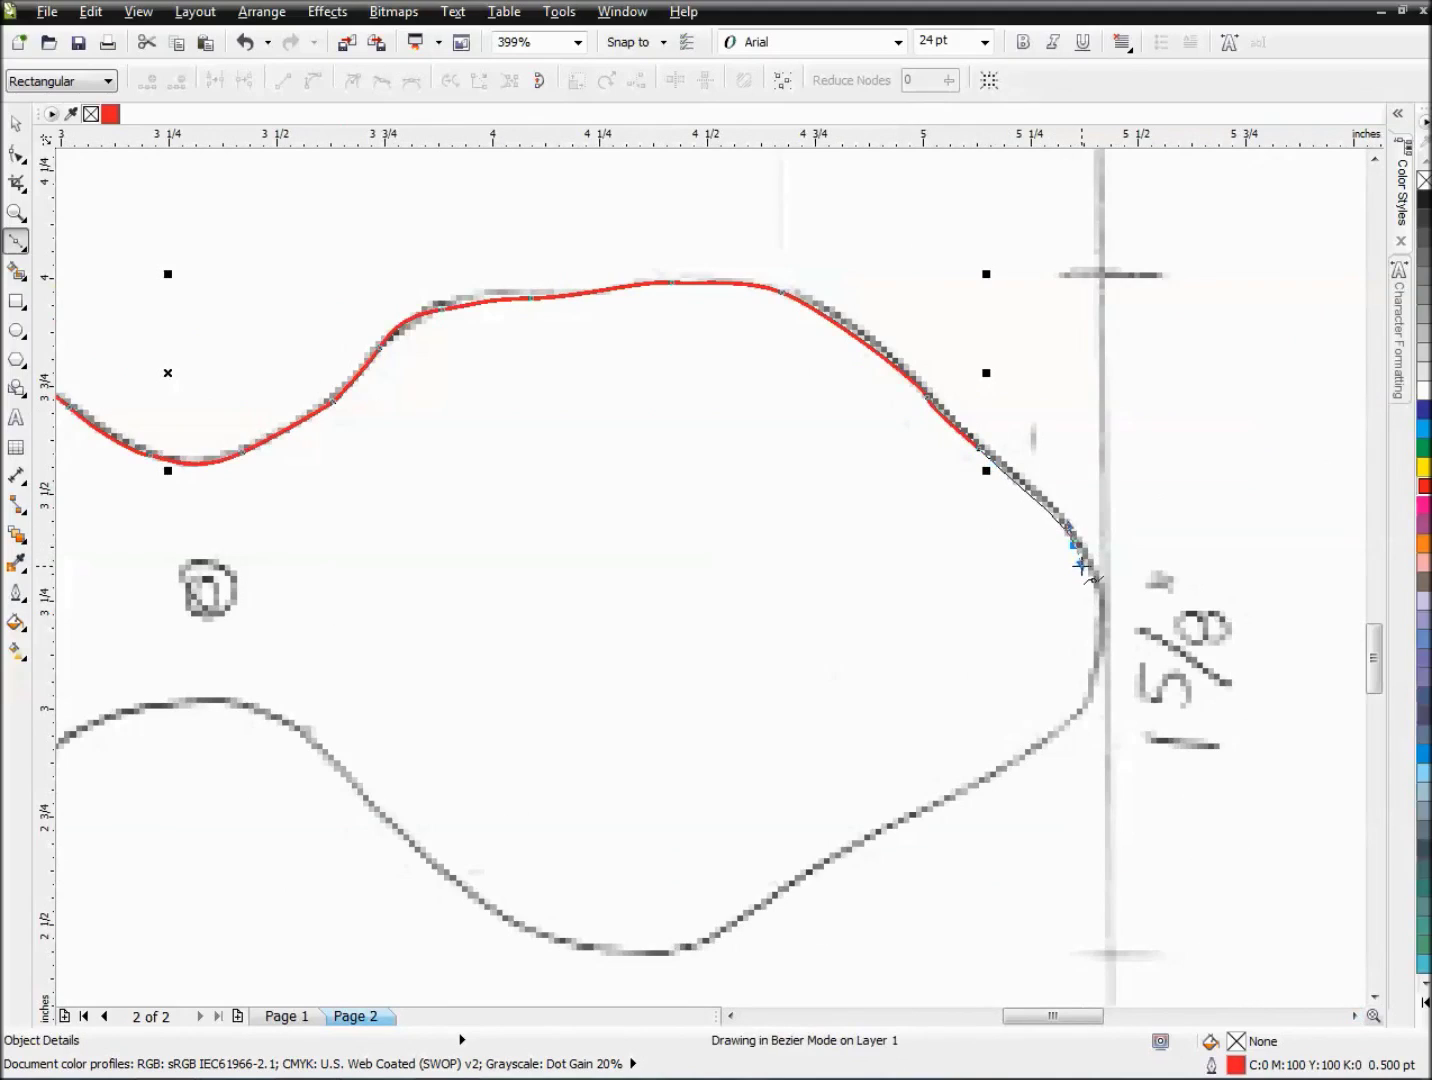
{"action": "mouse_move", "coordinate": [1081, 566]}
{"action": "left_mouse_down"}
{"action": "mouse_move", "coordinate": [1100, 638]}
{"action": "mouse_move", "coordinate": [1088, 702]}
{"action": "mouse_move", "coordinate": [993, 771]}
{"action": "left_mouse_up"}
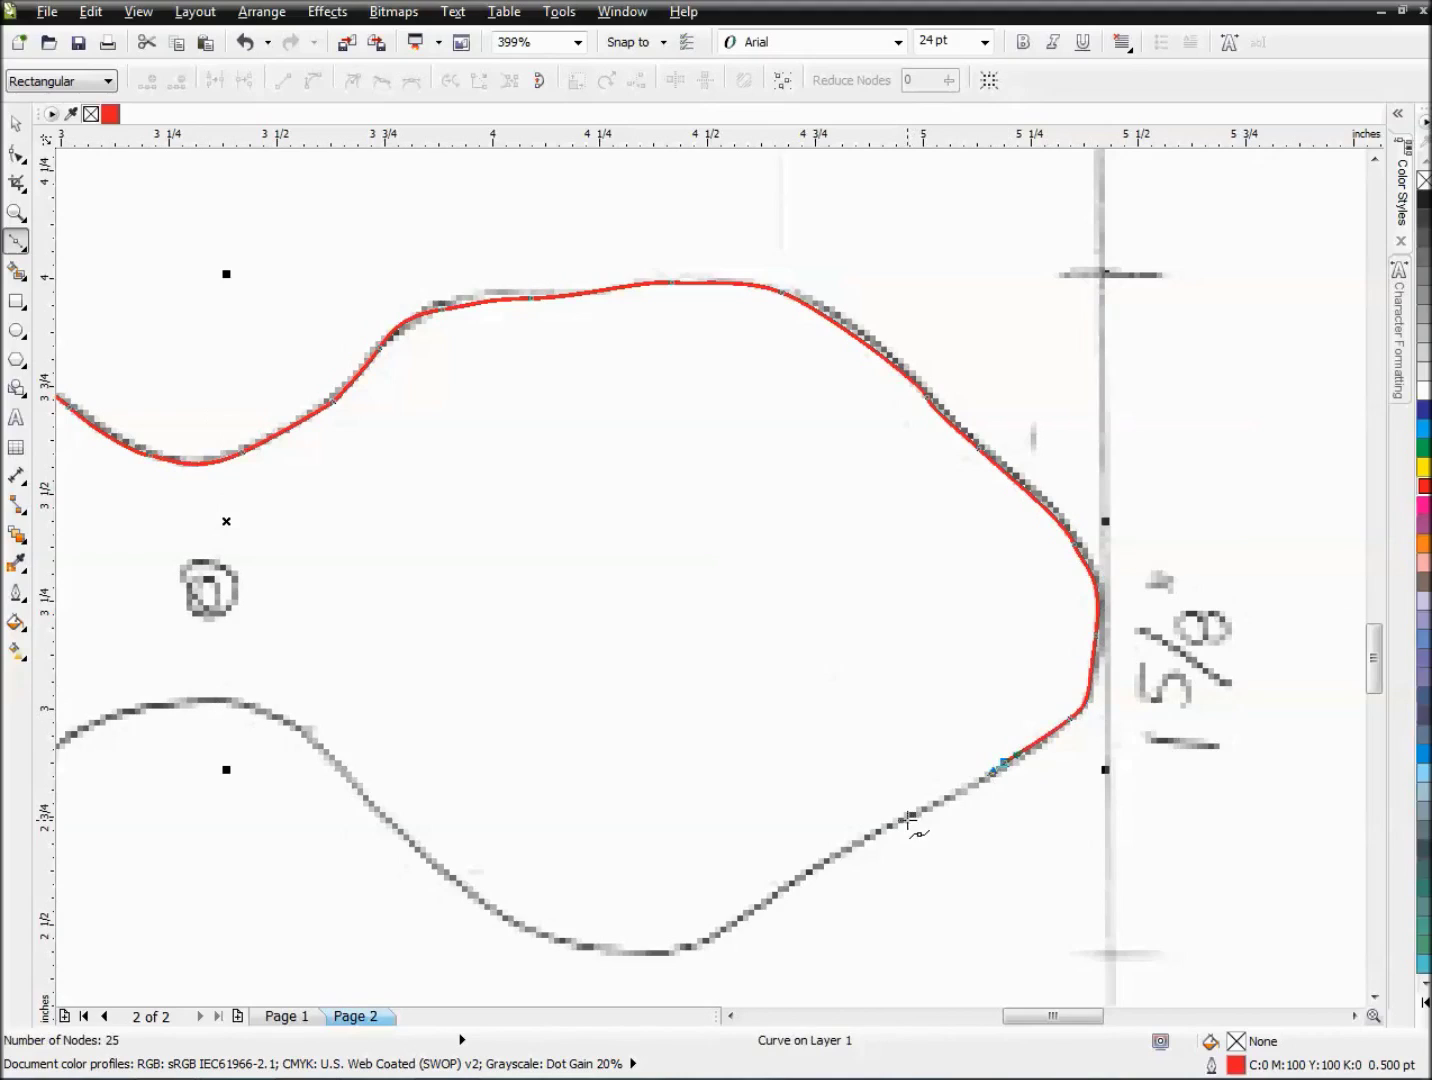
{"action": "left_click_drag", "start_coordinate": [895, 822], "coordinate": [643, 949]}
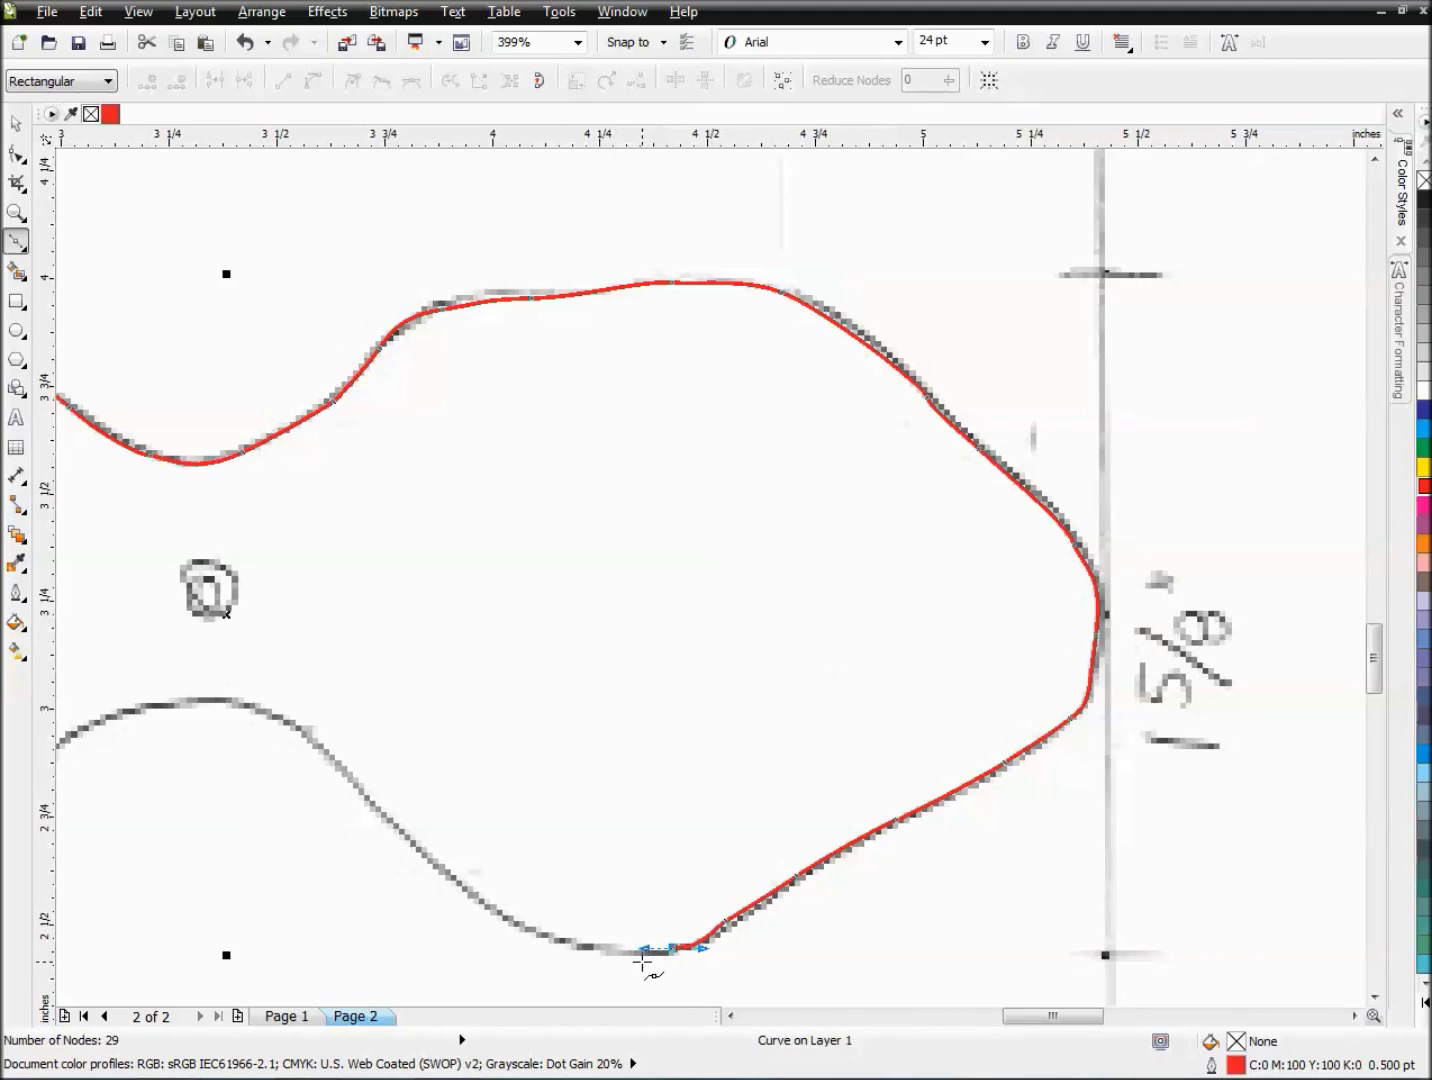
{"action": "left_click_drag", "start_coordinate": [588, 944], "coordinate": [488, 905]}
{"action": "left_click_drag", "start_coordinate": [413, 840], "coordinate": [406, 830]}
{"action": "mouse_move", "coordinate": [338, 760]}
{"action": "left_mouse_down"}
{"action": "mouse_move", "coordinate": [315, 729]}
{"action": "mouse_move", "coordinate": [238, 698]}
{"action": "mouse_move", "coordinate": [100, 712]}
{"action": "left_mouse_up"}
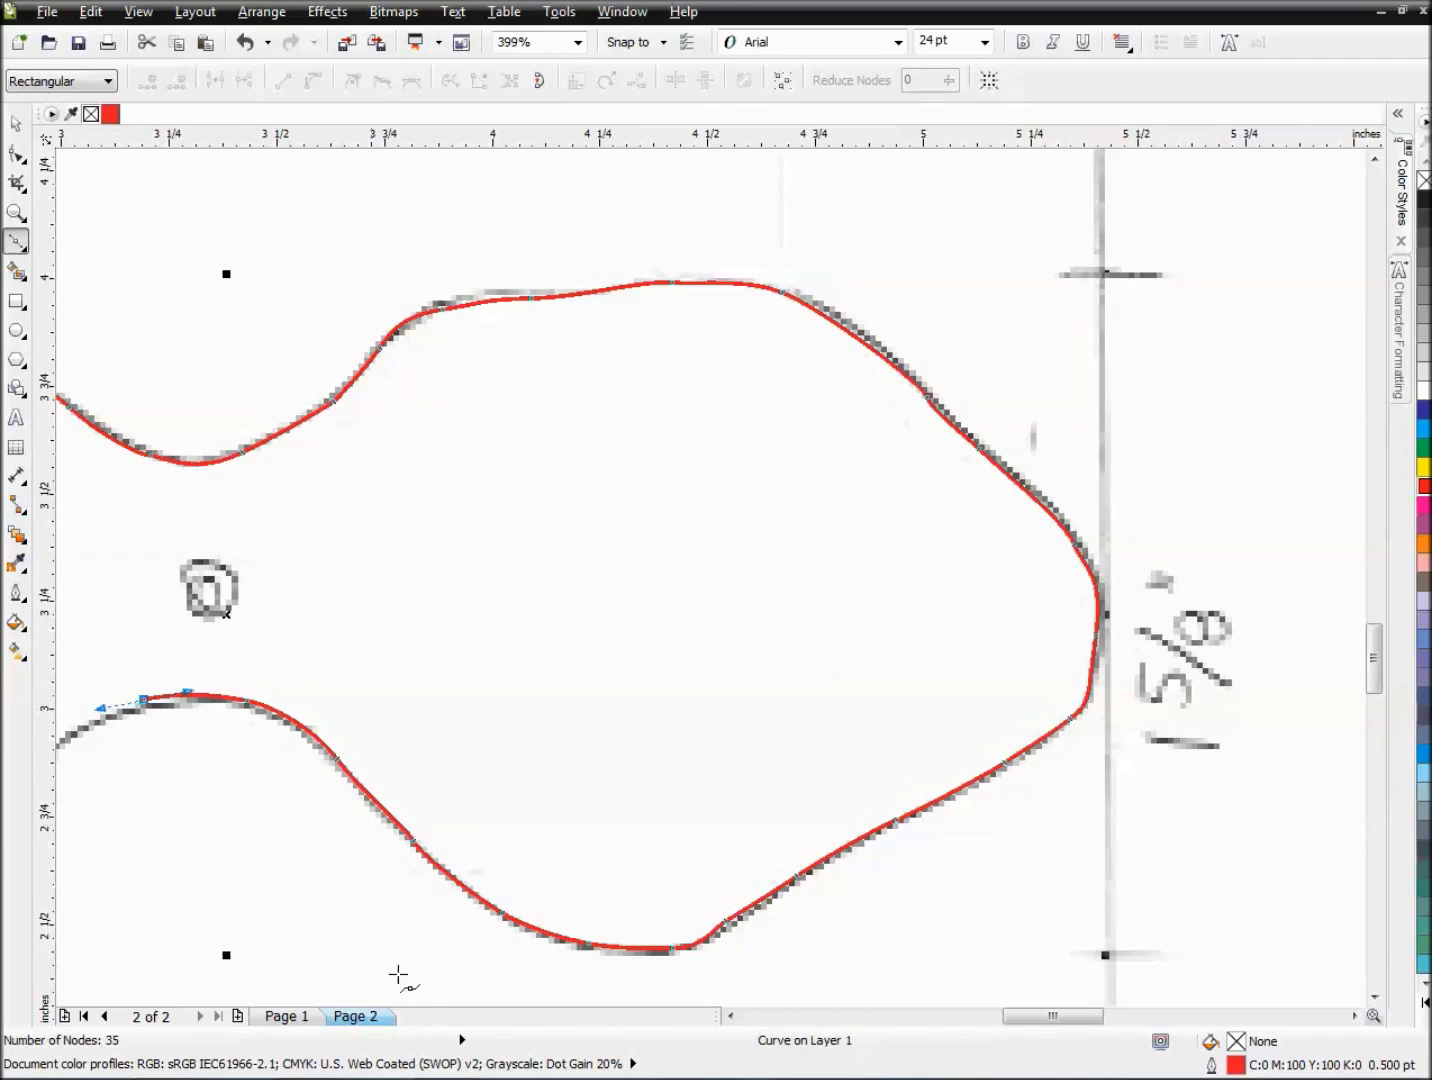
{"action": "left_click", "coordinate": [728, 1017]}
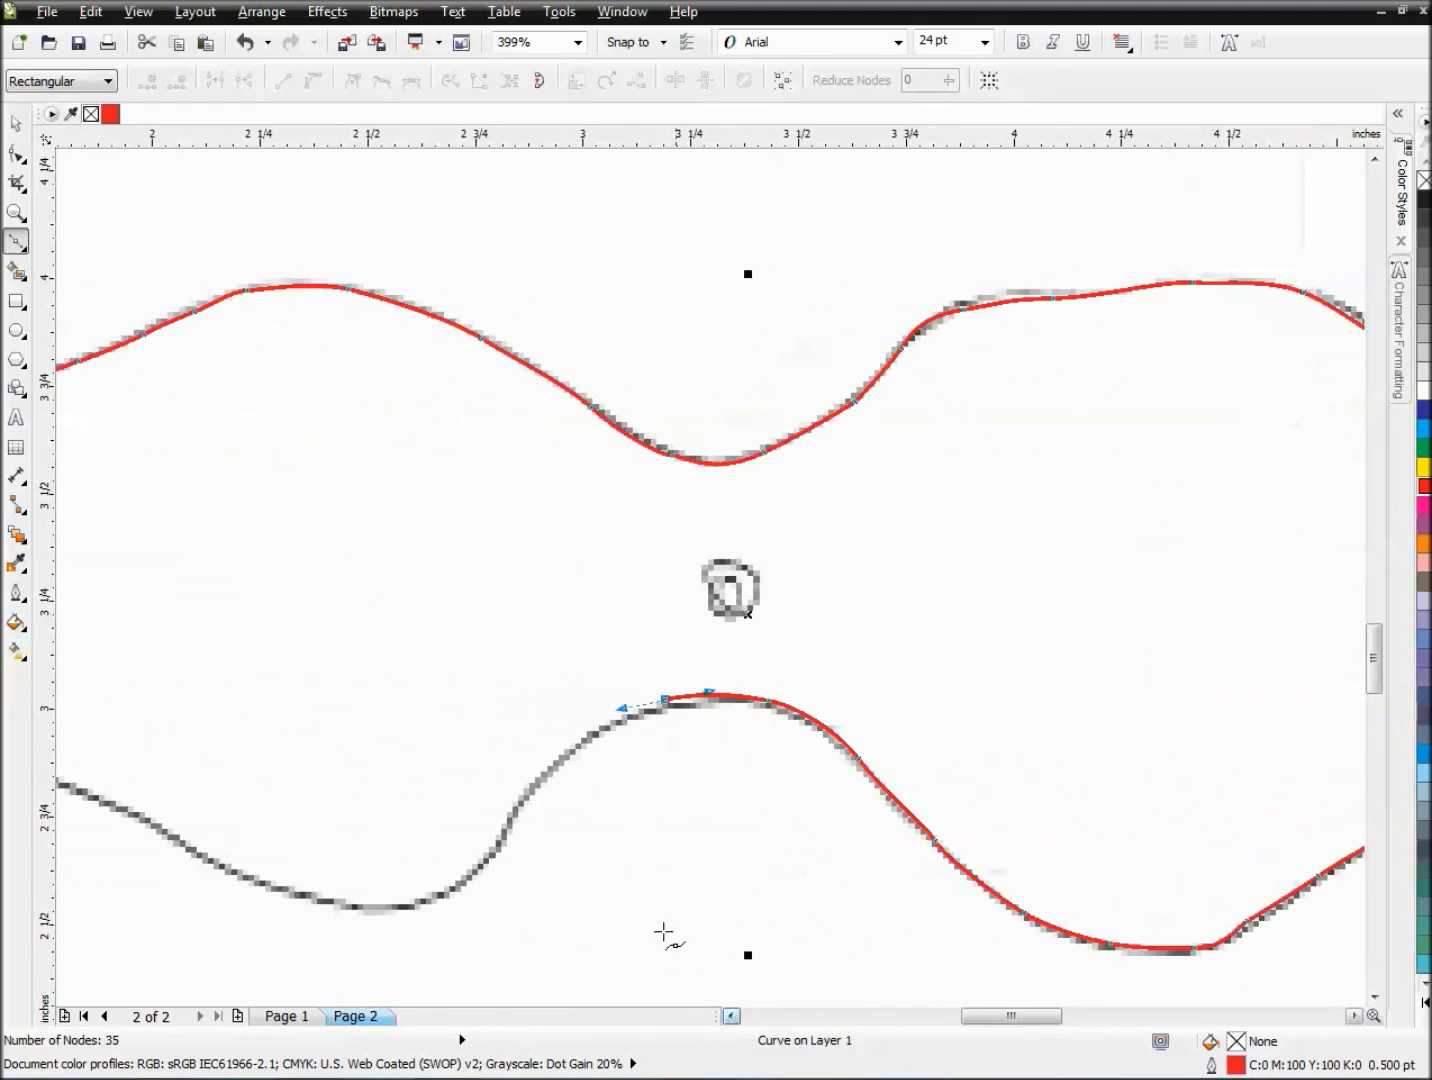
- Trace over the lower middle bump and along the lower left lobe, re-placing one misplaced node
{"action": "left_click_drag", "start_coordinate": [585, 733], "coordinate": [578, 740]}
{"action": "left_click_drag", "start_coordinate": [524, 792], "coordinate": [462, 881]}
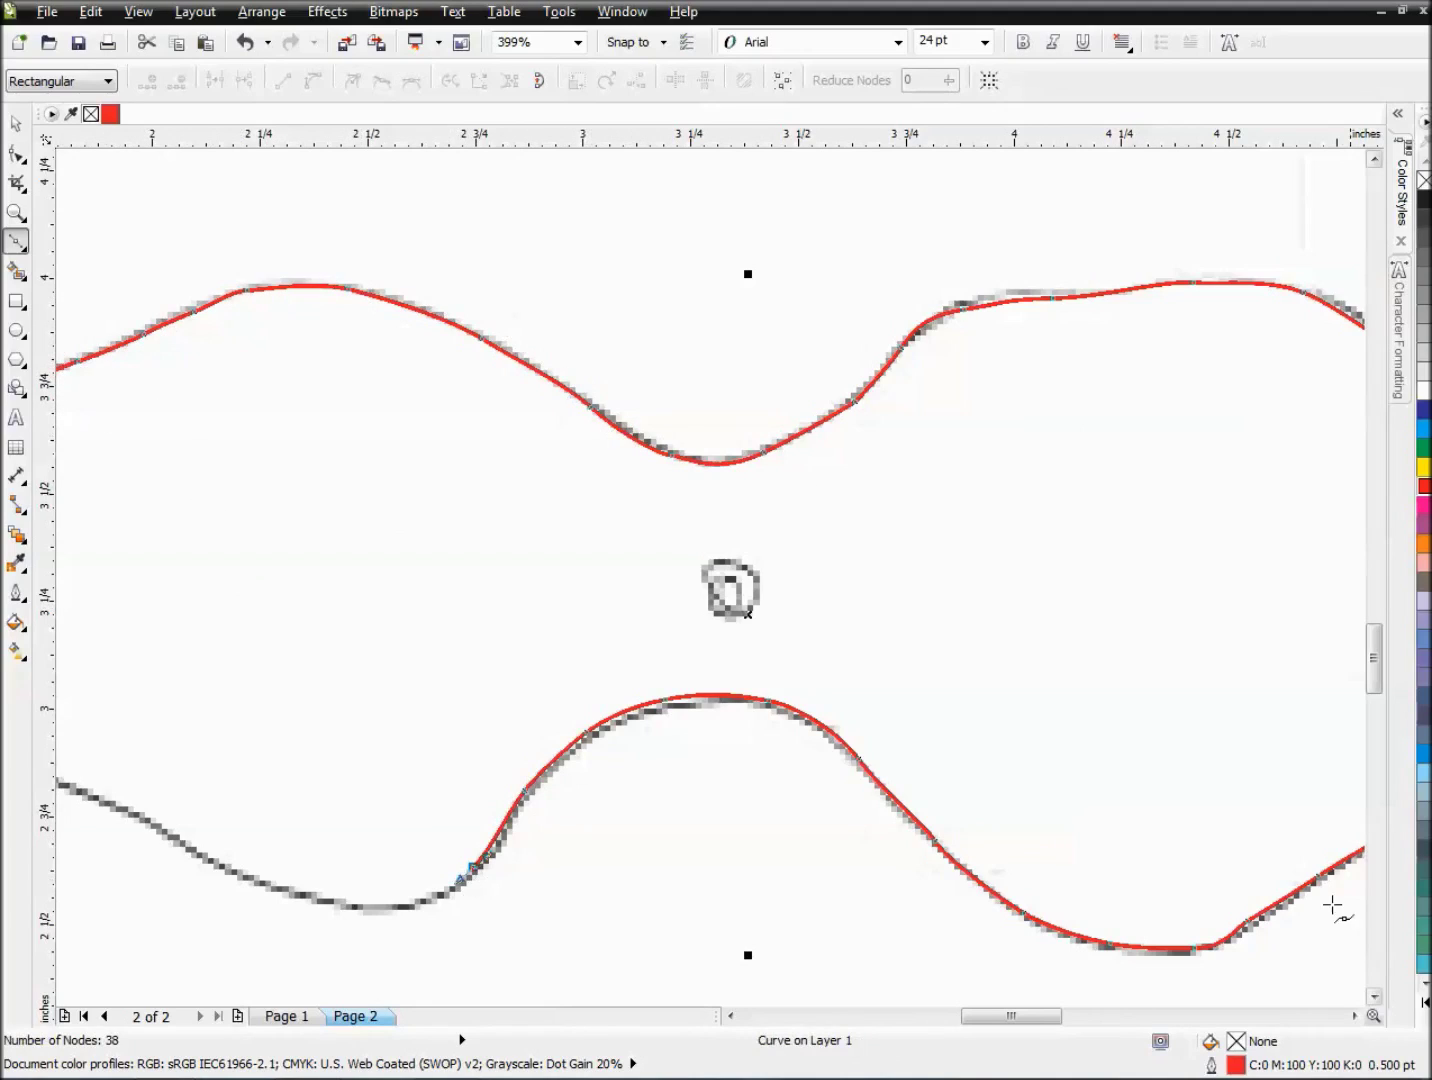
{"action": "mouse_move", "coordinate": [310, 893]}
{"action": "left_mouse_down"}
{"action": "mouse_move", "coordinate": [266, 896]}
{"action": "mouse_move", "coordinate": [200, 855]}
{"action": "left_mouse_up"}
{"action": "left_click_drag", "start_coordinate": [132, 815], "coordinate": [122, 792]}
{"action": "key", "text": "ctrl+z"}
{"action": "left_click_drag", "start_coordinate": [216, 860], "coordinate": [153, 824]}
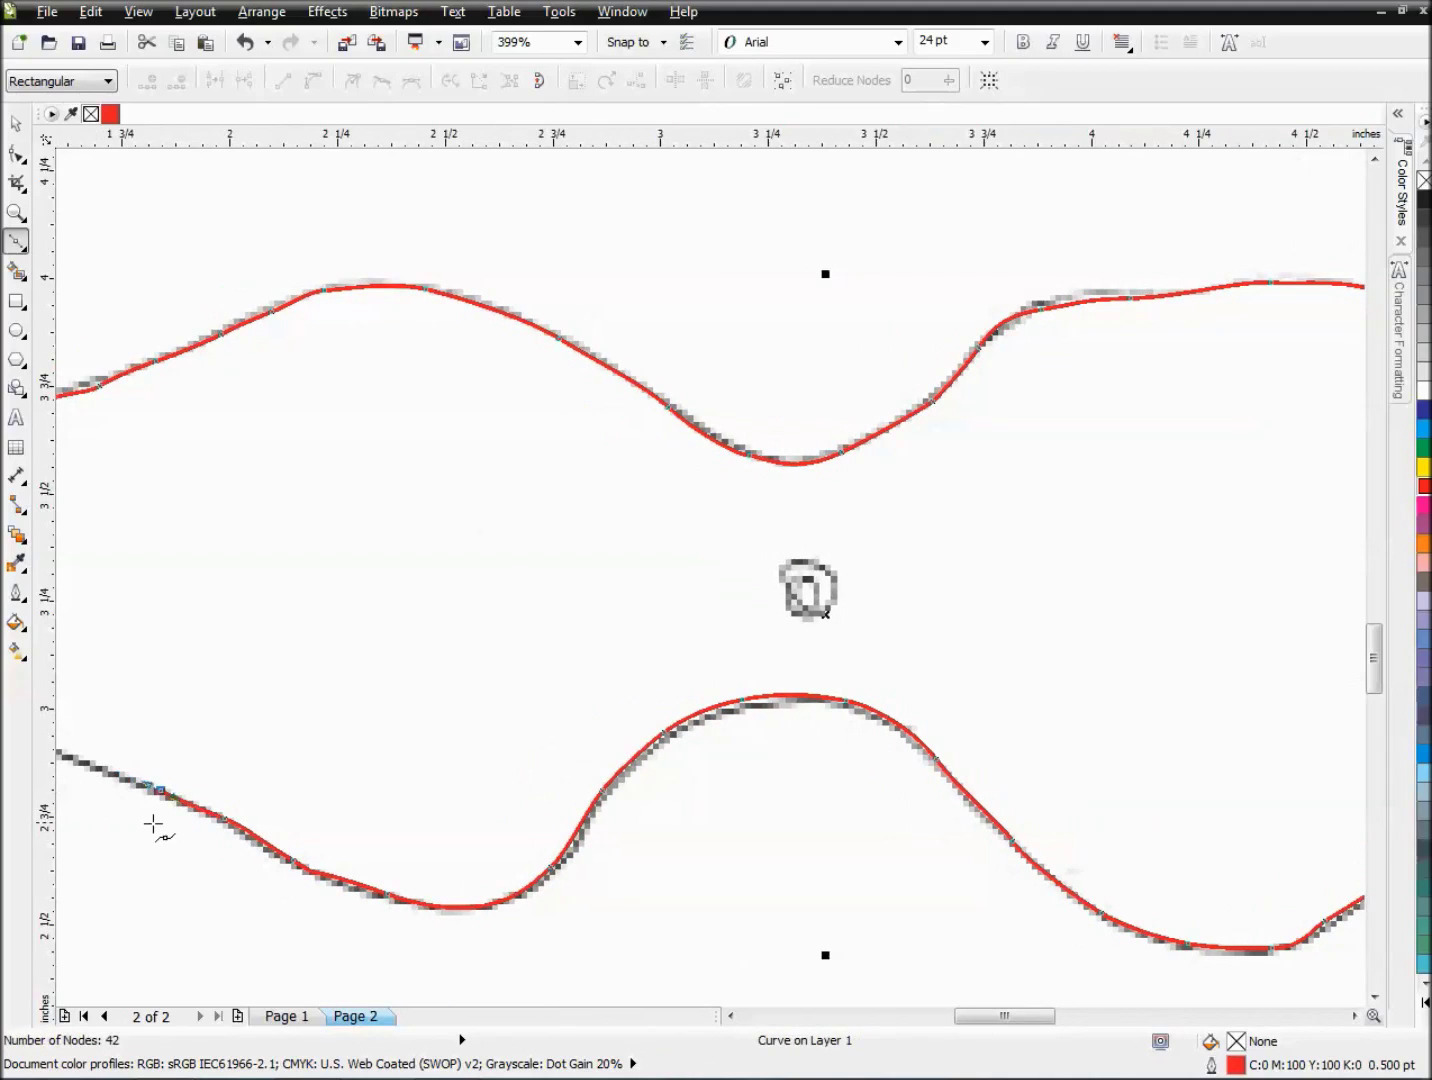
- Close the outline at its start node with 46 nodes and zoom out to the whole page
{"action": "left_click", "coordinate": [731, 1015]}
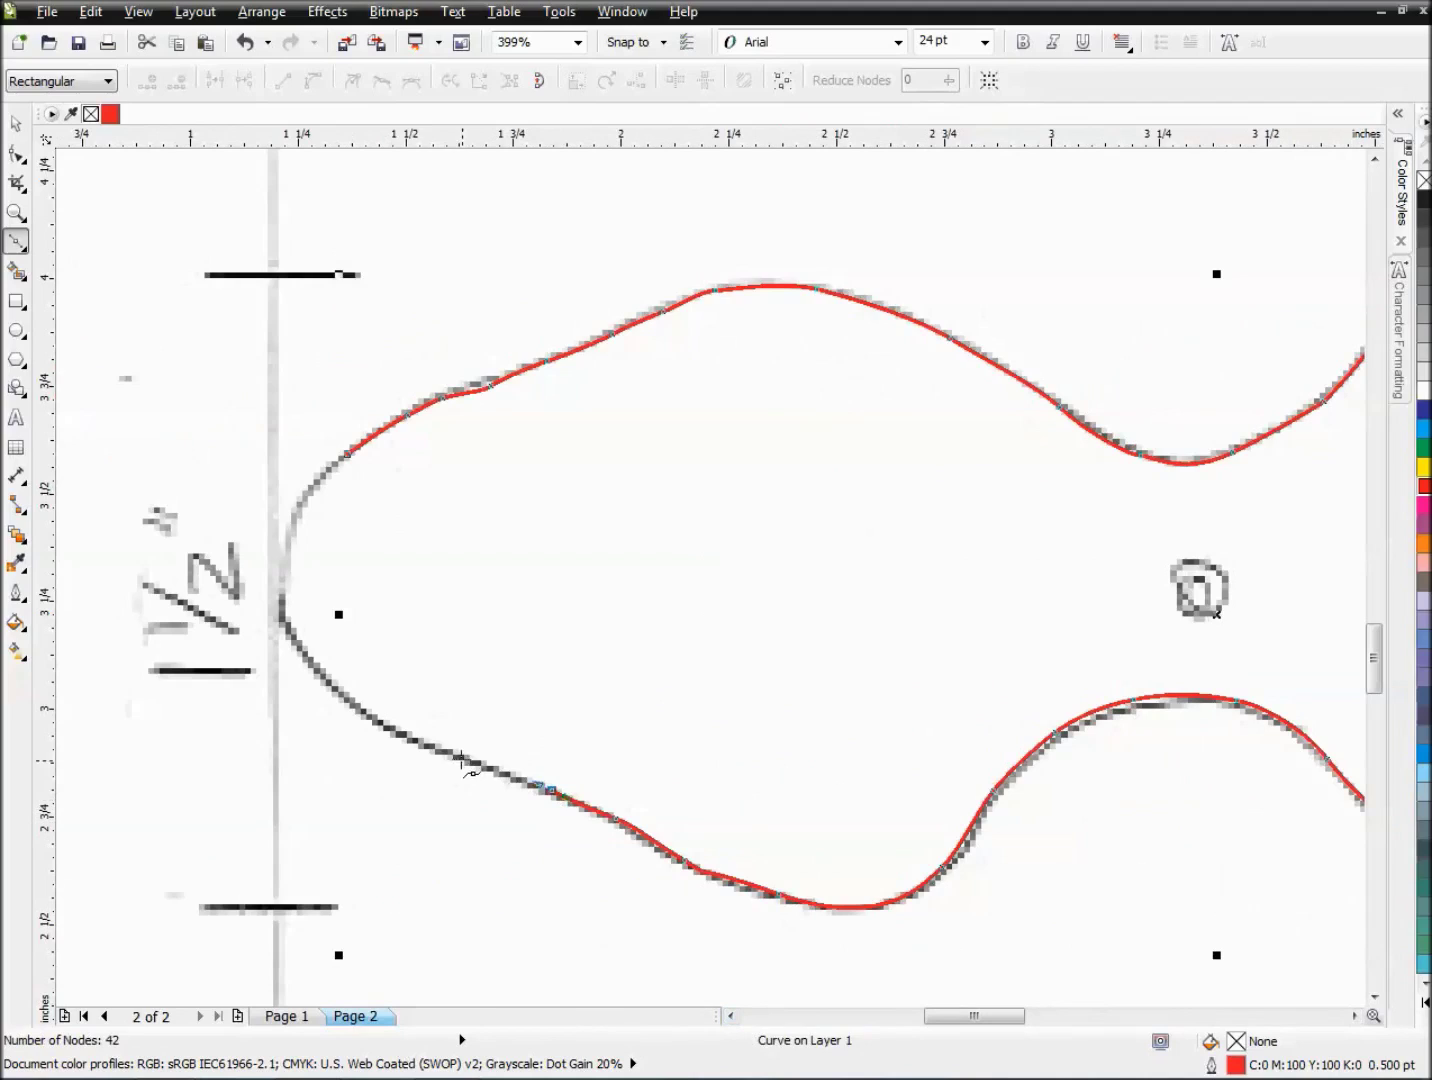
{"action": "mouse_move", "coordinate": [452, 752]}
{"action": "left_mouse_down"}
{"action": "mouse_move", "coordinate": [322, 684]}
{"action": "mouse_move", "coordinate": [290, 630]}
{"action": "mouse_move", "coordinate": [292, 560]}
{"action": "mouse_move", "coordinate": [330, 468]}
{"action": "left_mouse_up"}
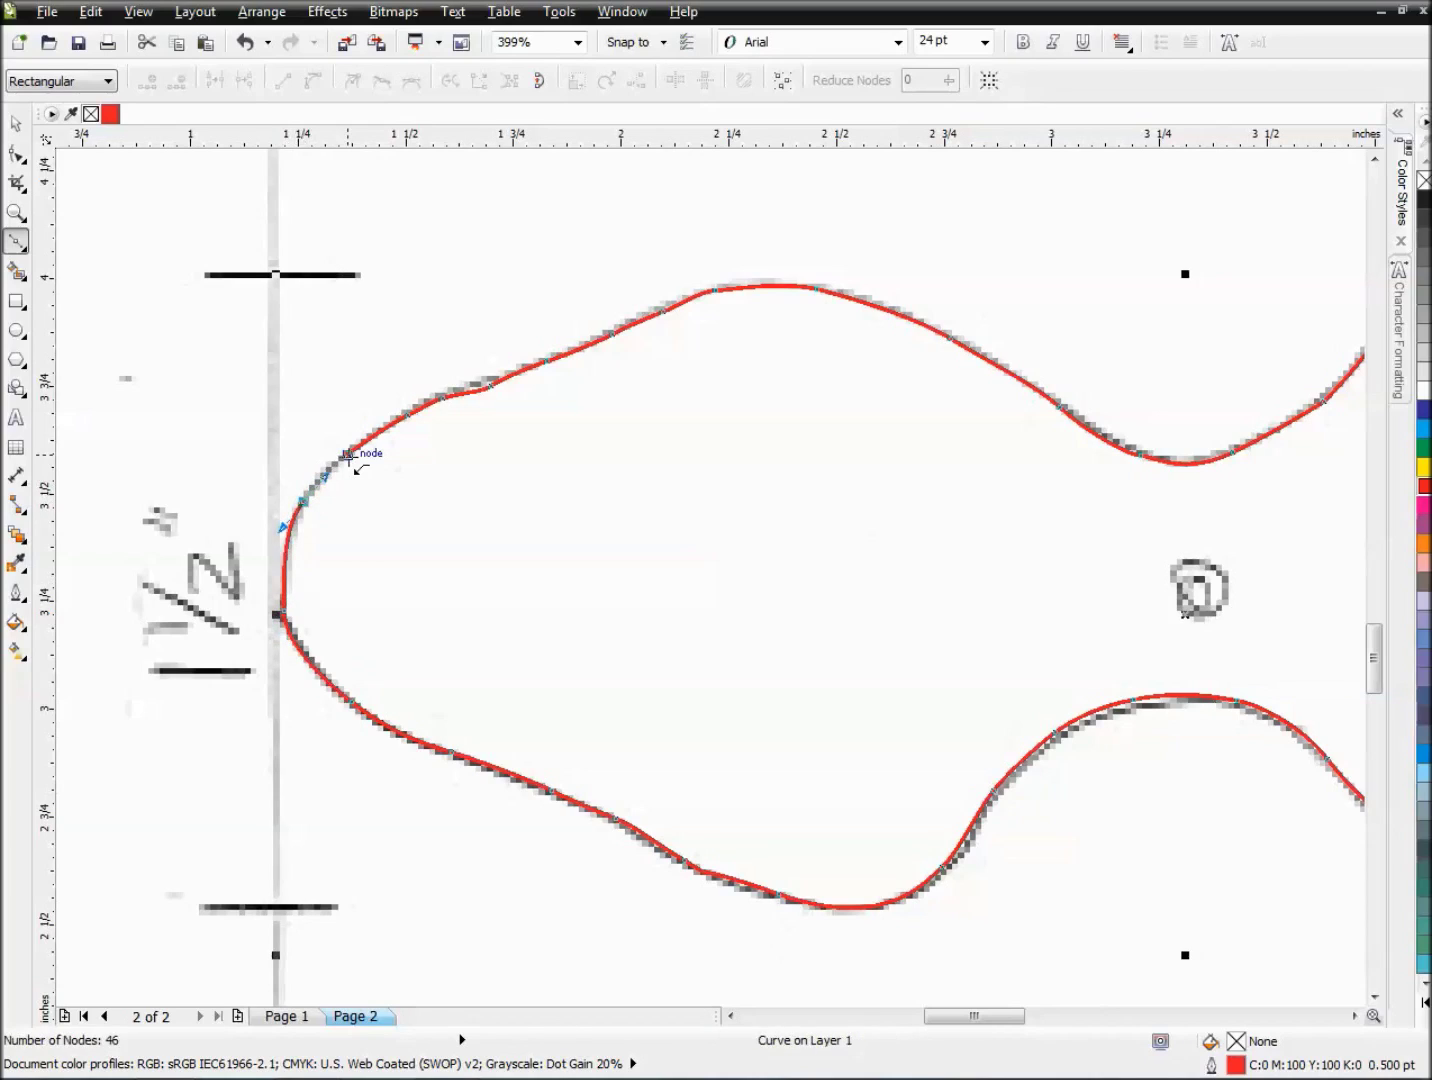
{"action": "left_click", "coordinate": [16, 123]}
{"action": "key", "text": "F4"}
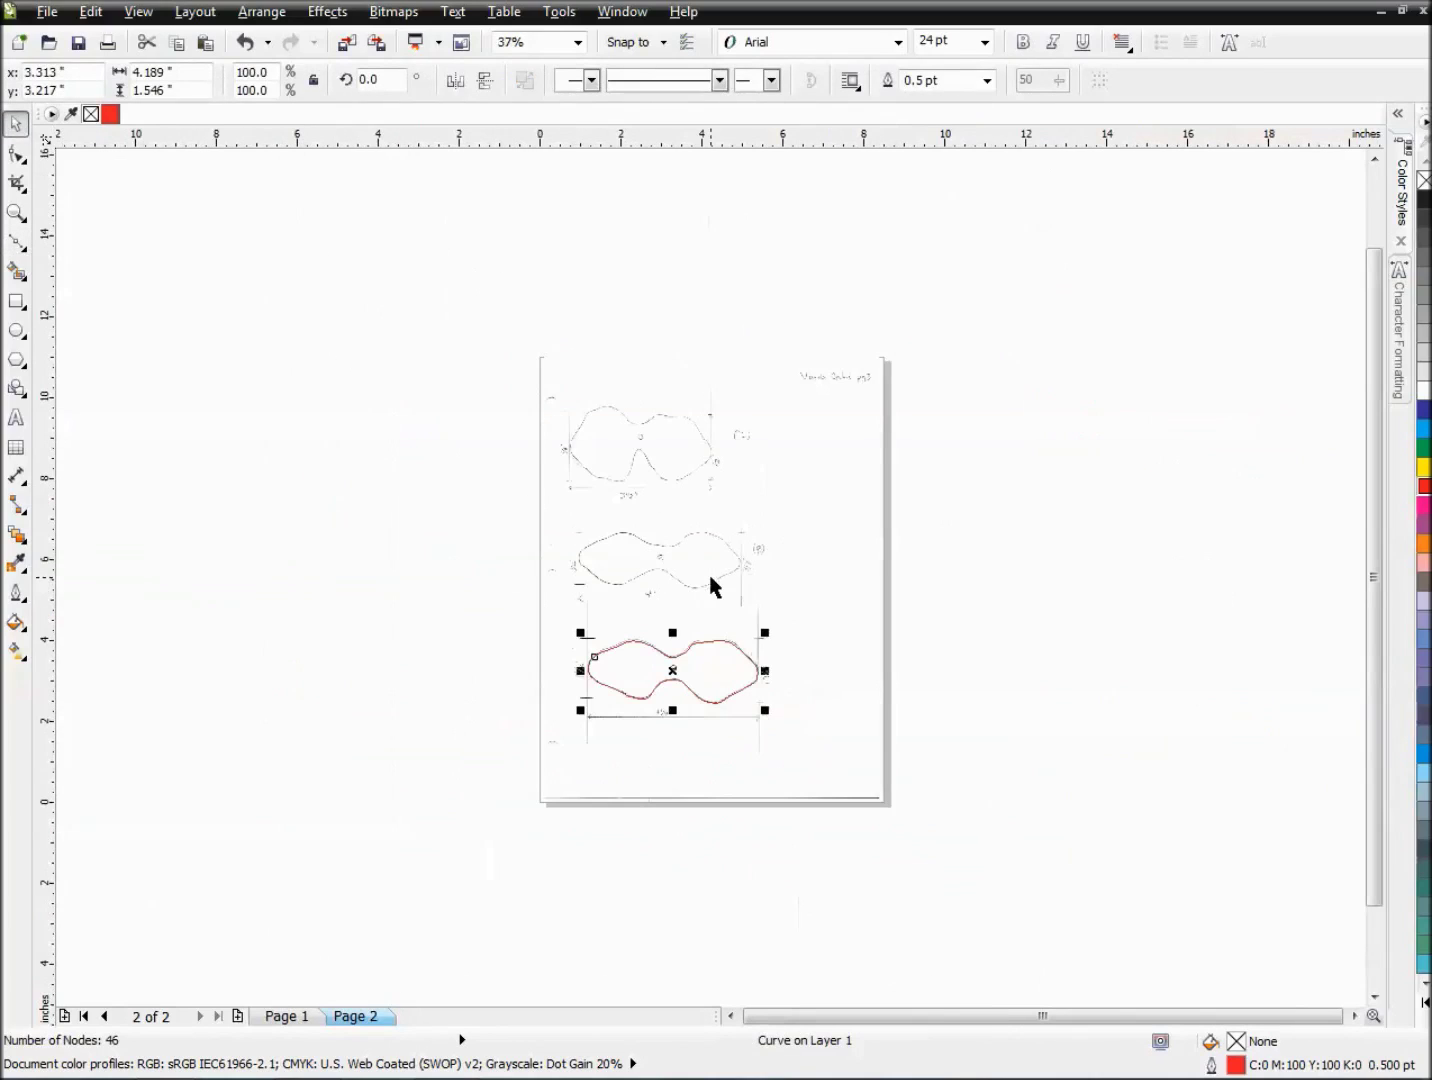
- Open the red outline in the Shape tool and select all 46 of its nodes
{"action": "left_click", "coordinate": [559, 671]}
{"action": "key", "text": "F2"}
{"action": "left_click_drag", "start_coordinate": [595, 609], "coordinate": [810, 733]}
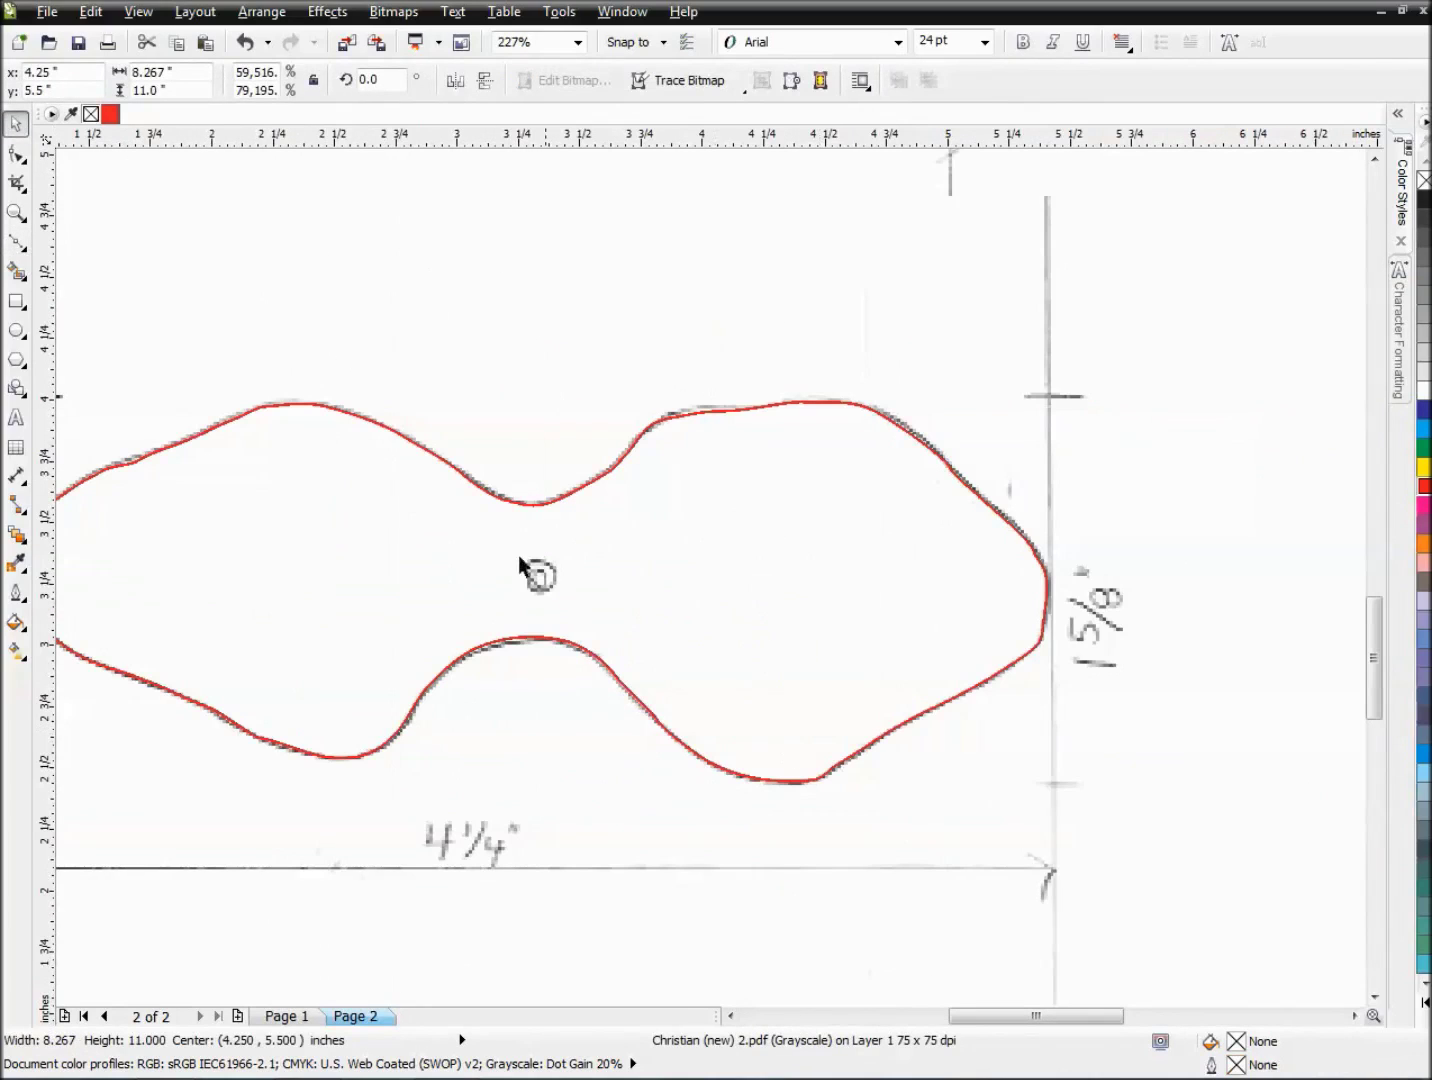
{"action": "double_click", "coordinate": [330, 409]}
{"action": "key", "text": "ctrl+a"}
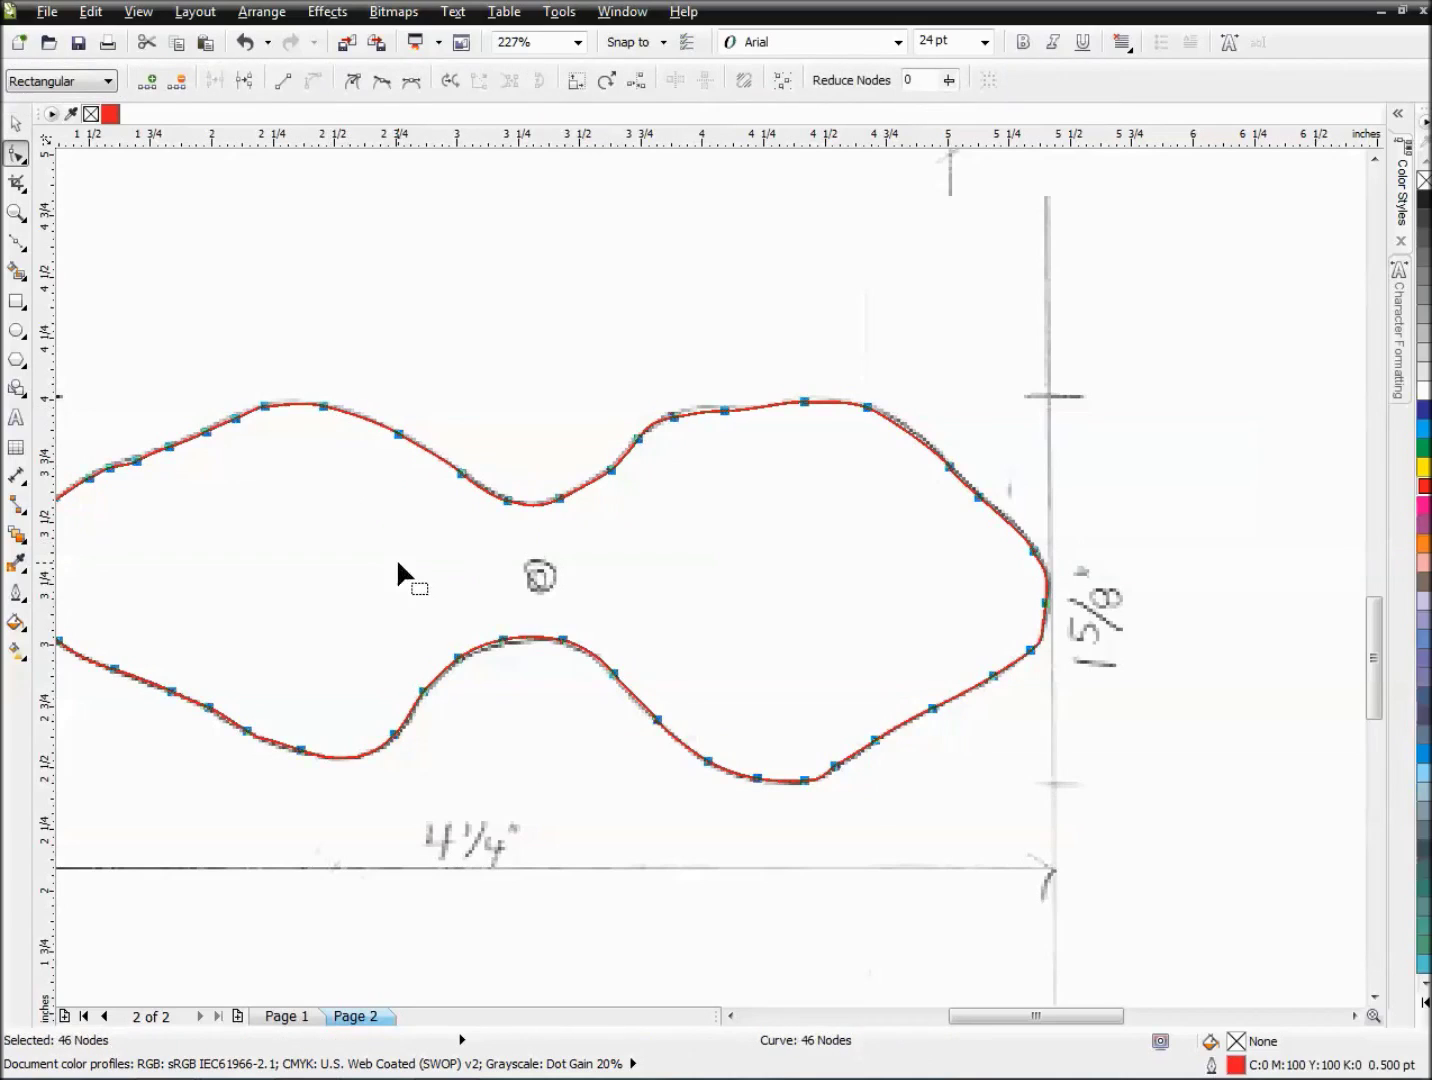
{"action": "left_click", "coordinate": [732, 1016]}
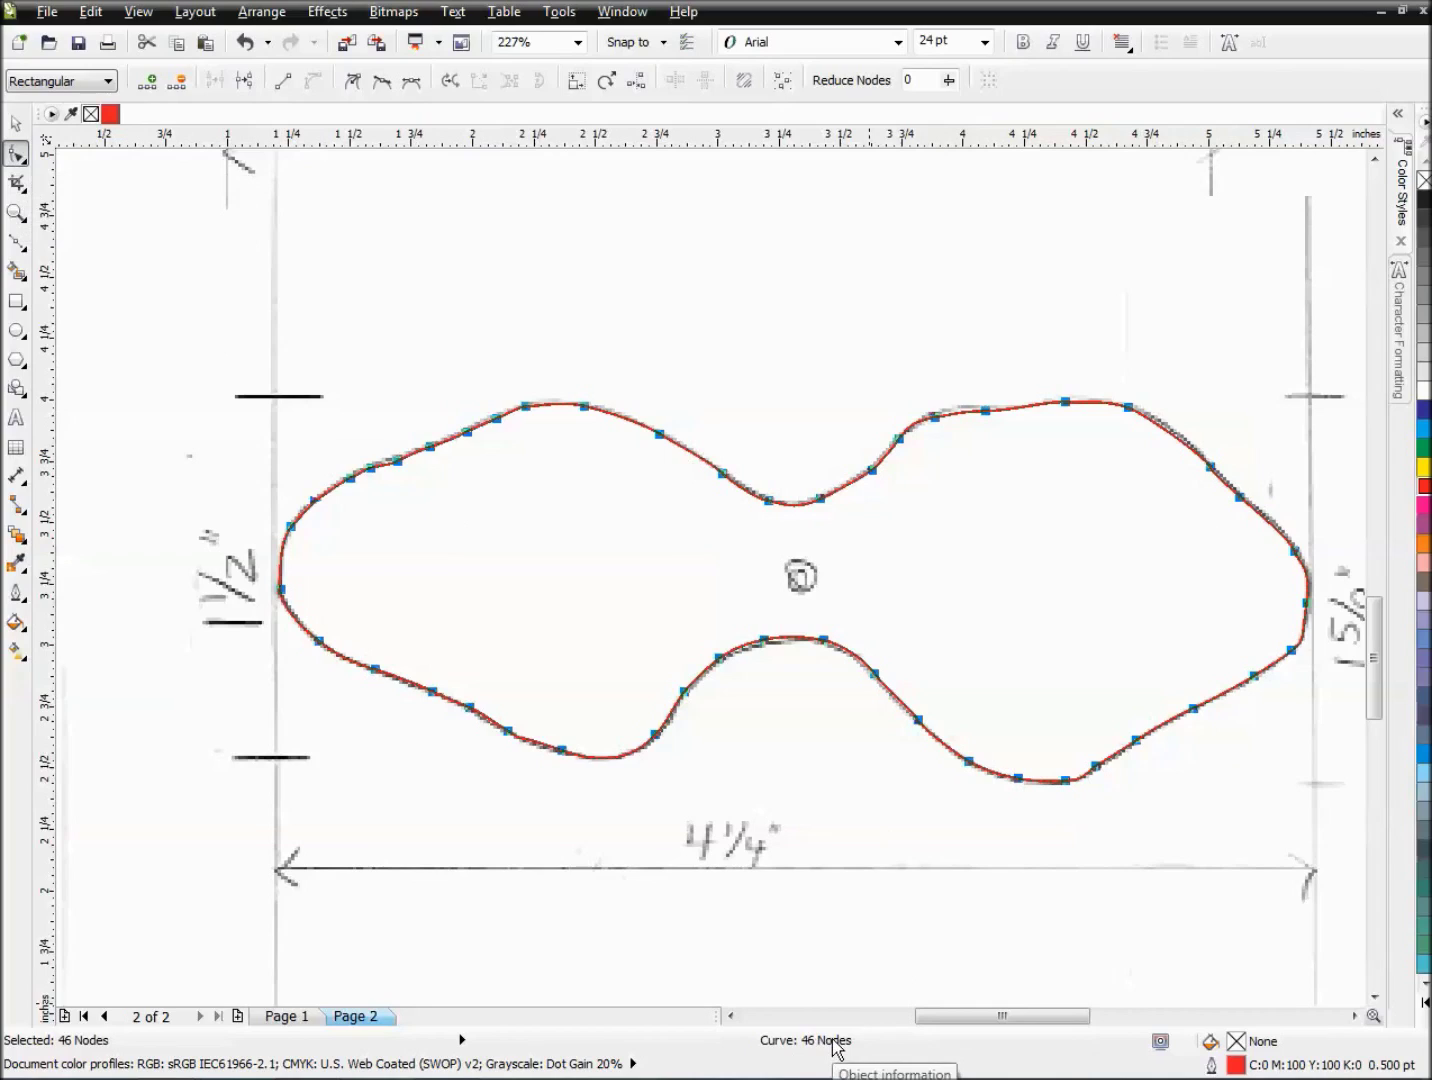
{"action": "left_click", "coordinate": [947, 85]}
- Adjust the Reduce Nodes smoothness slider back to 11, leaving the outline at 17 nodes
{"action": "left_click_drag", "start_coordinate": [949, 88], "coordinate": [1000, 118]}
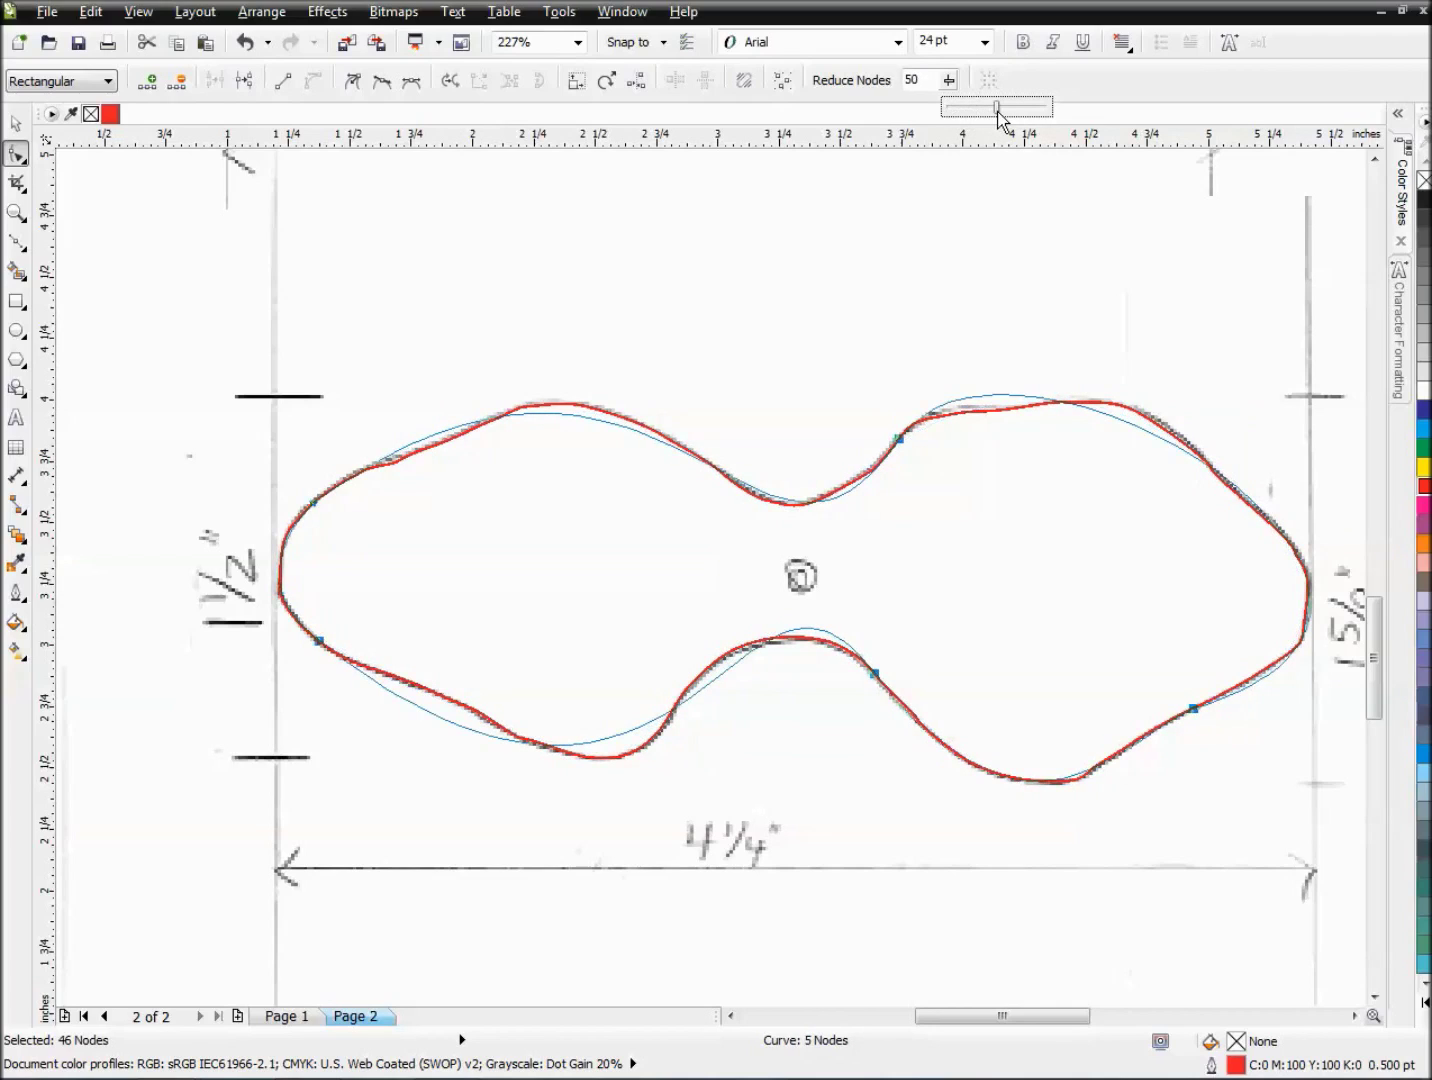
{"action": "left_click_drag", "start_coordinate": [998, 113], "coordinate": [995, 116]}
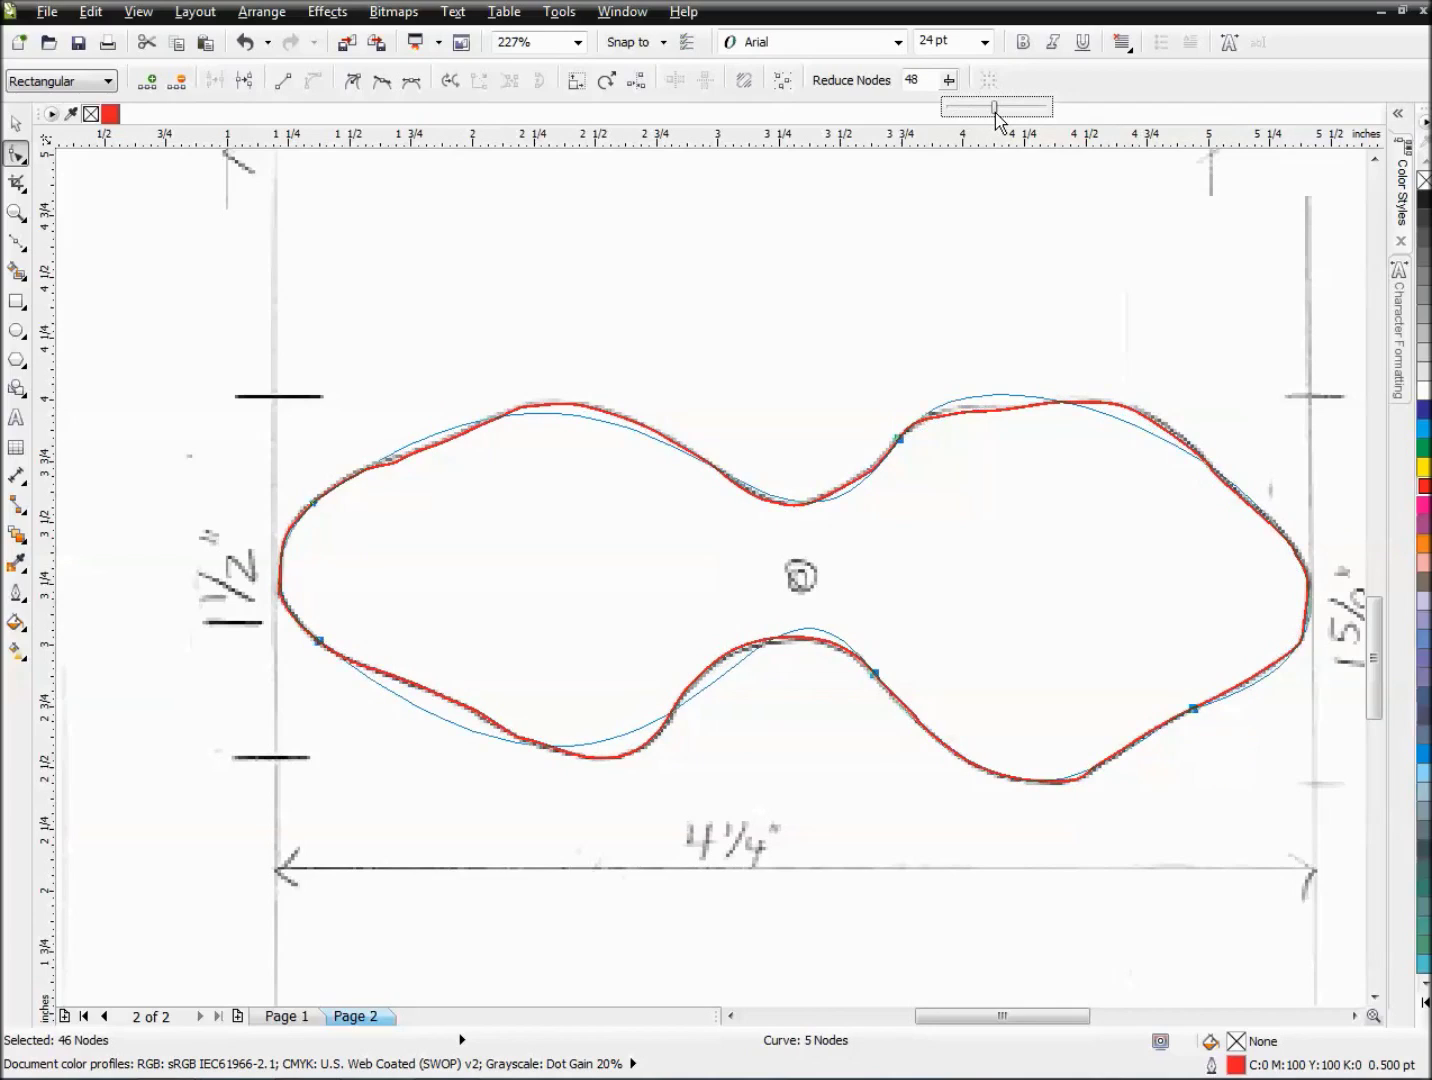
{"action": "left_click_drag", "start_coordinate": [995, 116], "coordinate": [959, 118]}
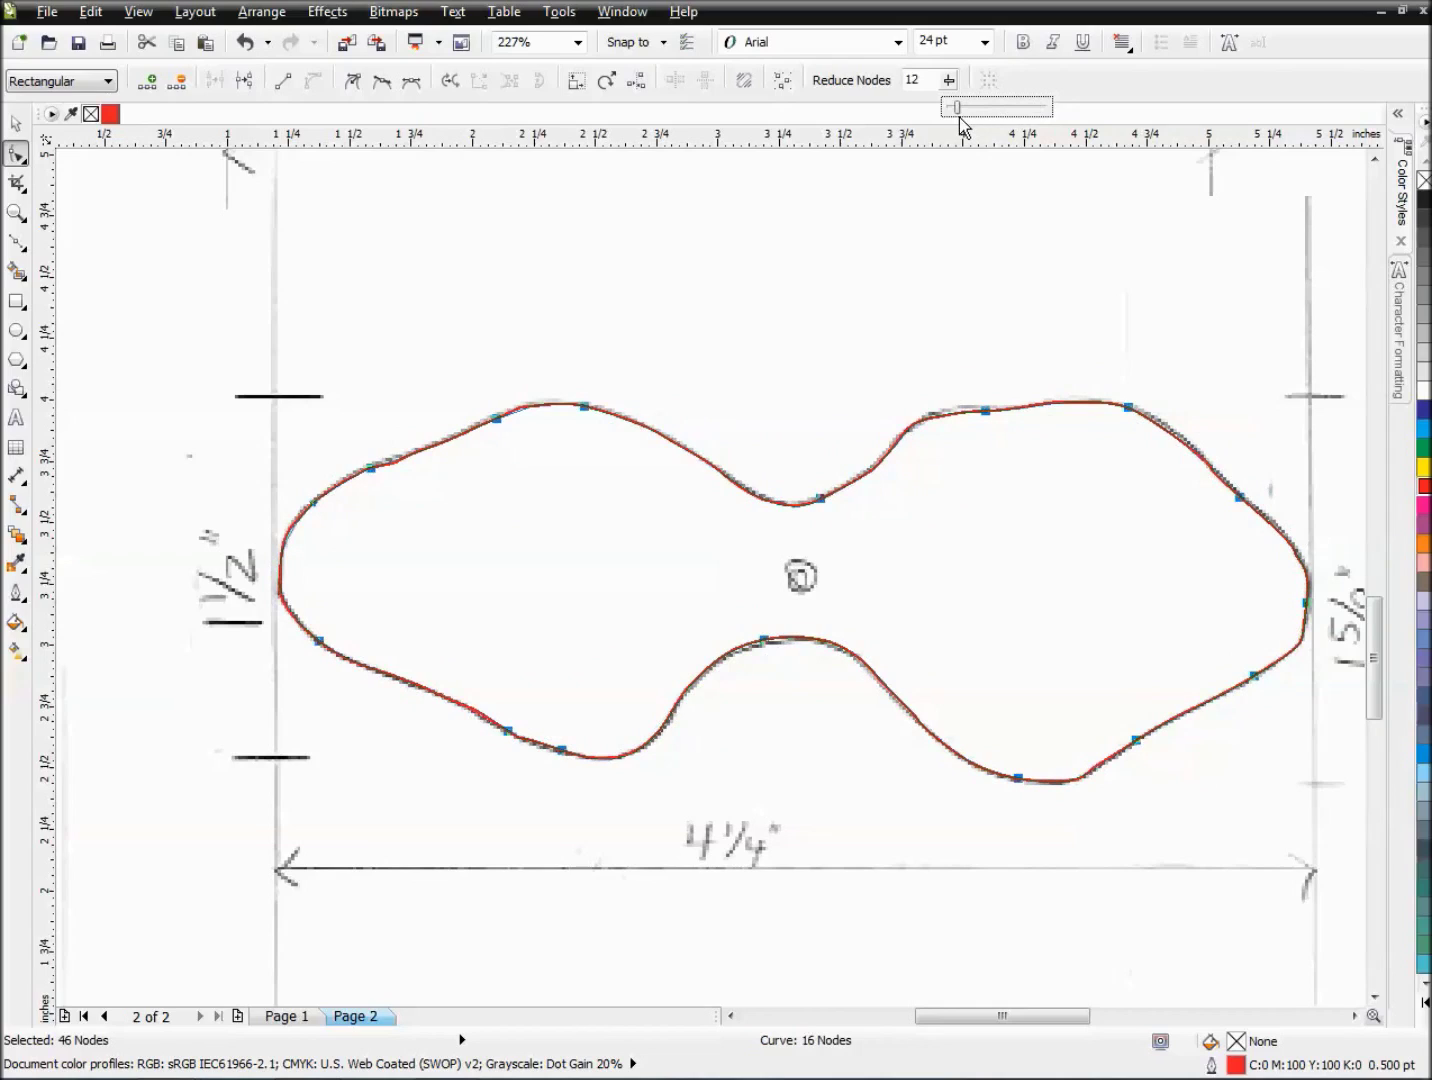
{"action": "left_click_drag", "start_coordinate": [959, 117], "coordinate": [958, 118]}
{"action": "left_click_drag", "start_coordinate": [958, 118], "coordinate": [958, 118]}
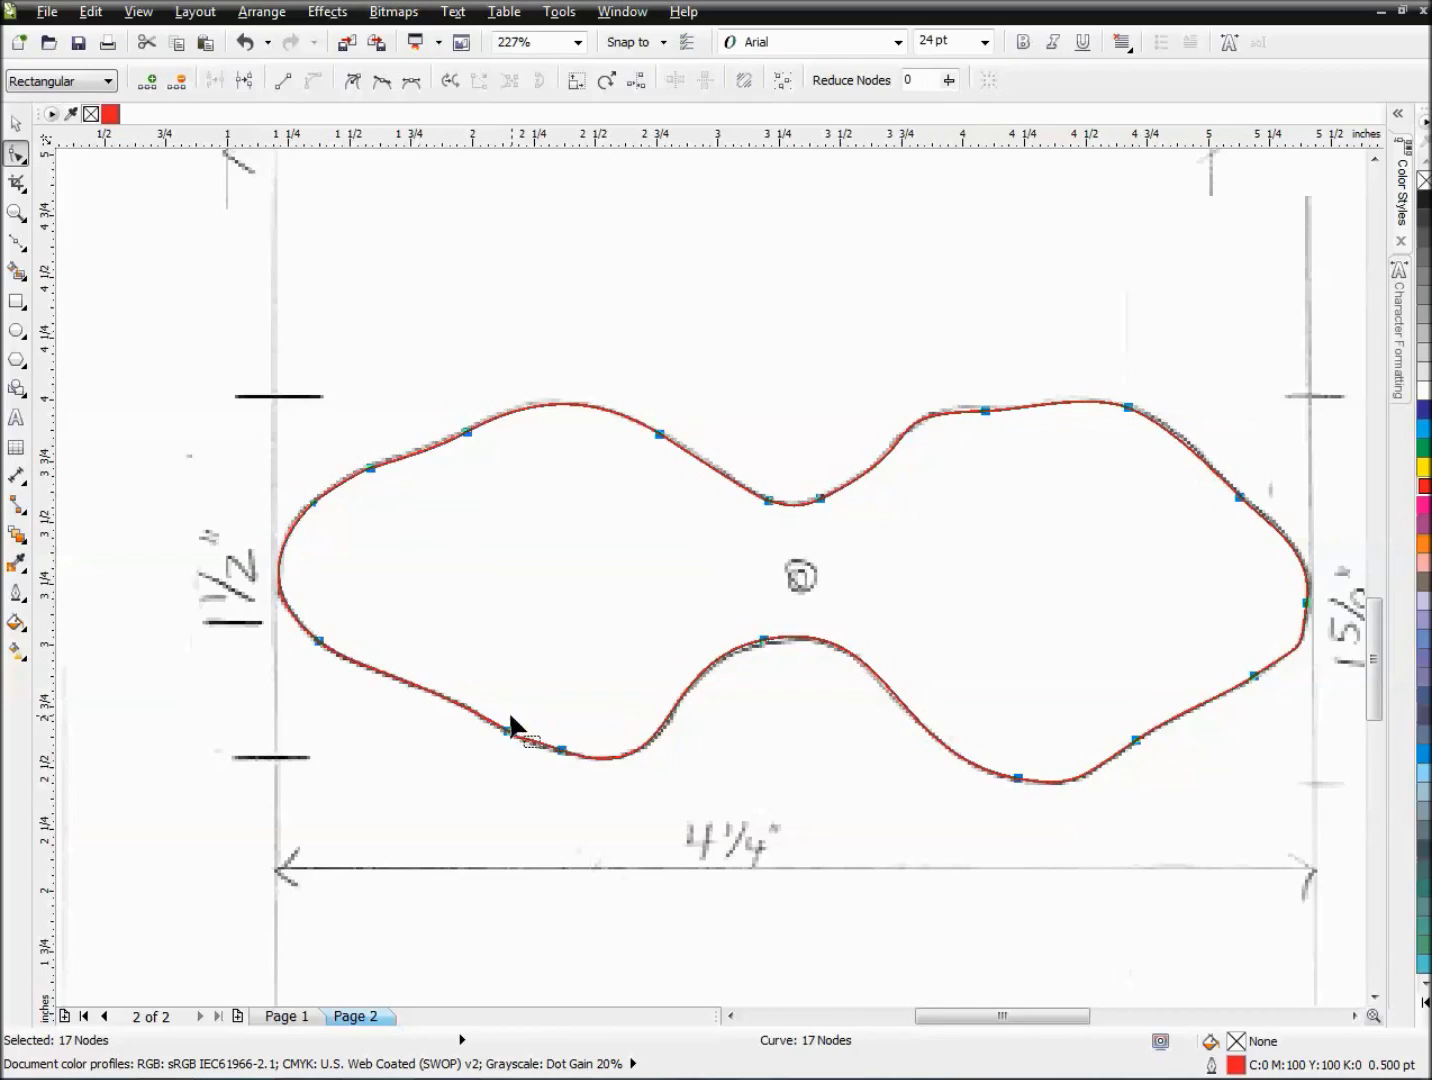
{"action": "left_click_drag", "start_coordinate": [245, 356], "coordinate": [793, 728]}
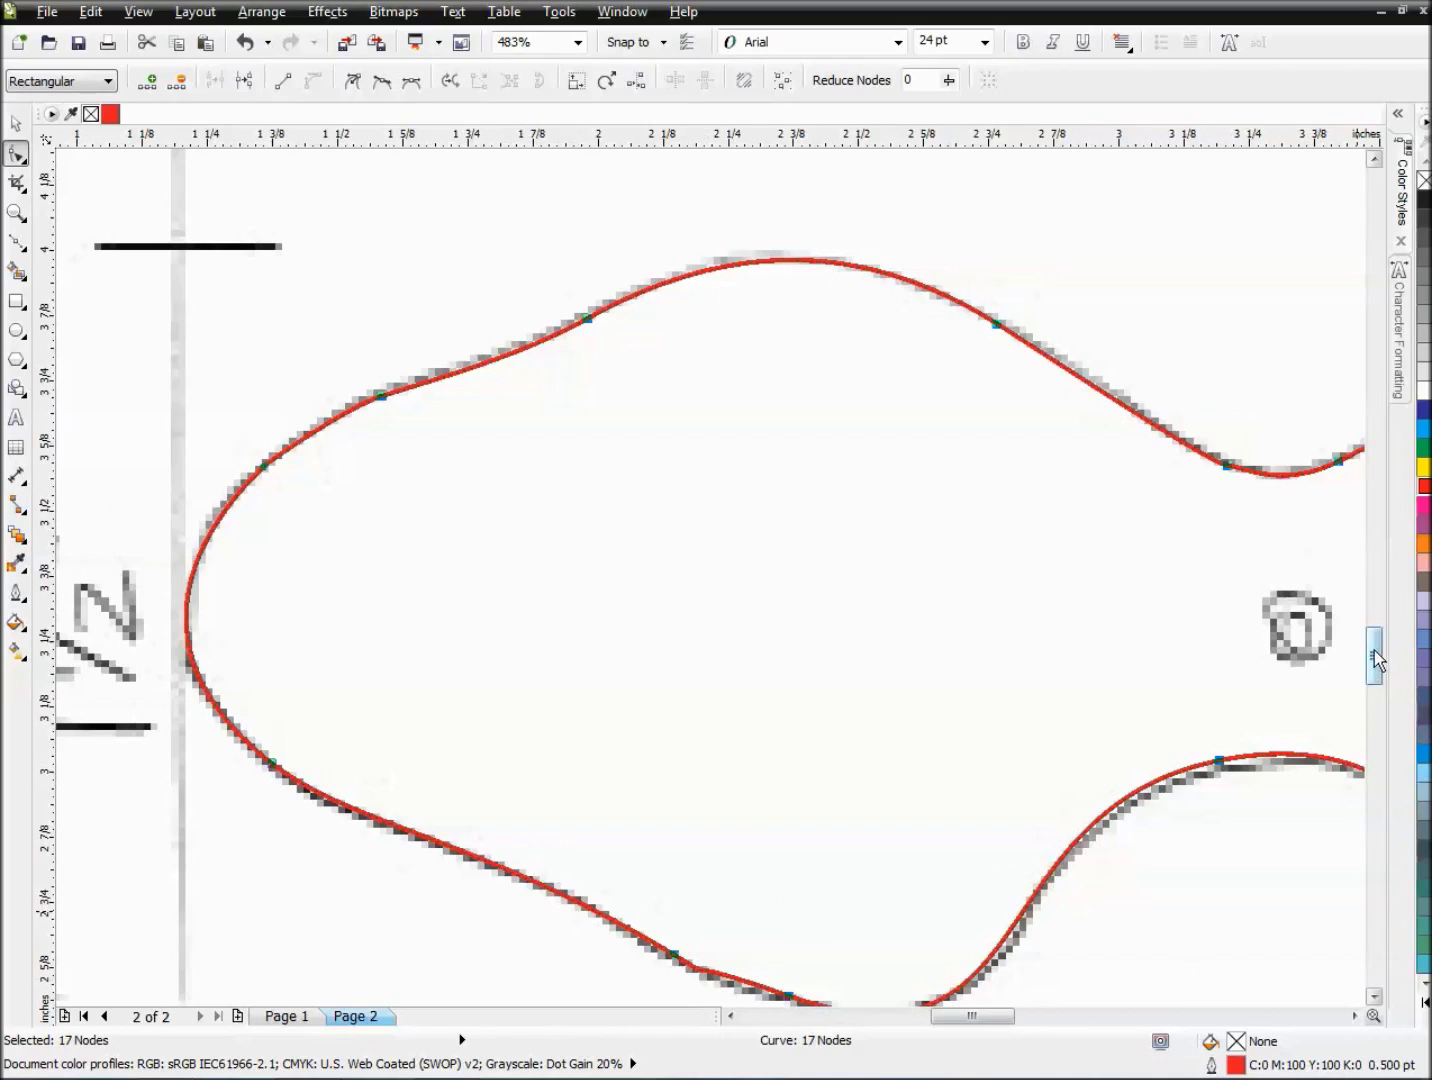
{"action": "left_click_drag", "start_coordinate": [1374, 650], "coordinate": [1375, 656]}
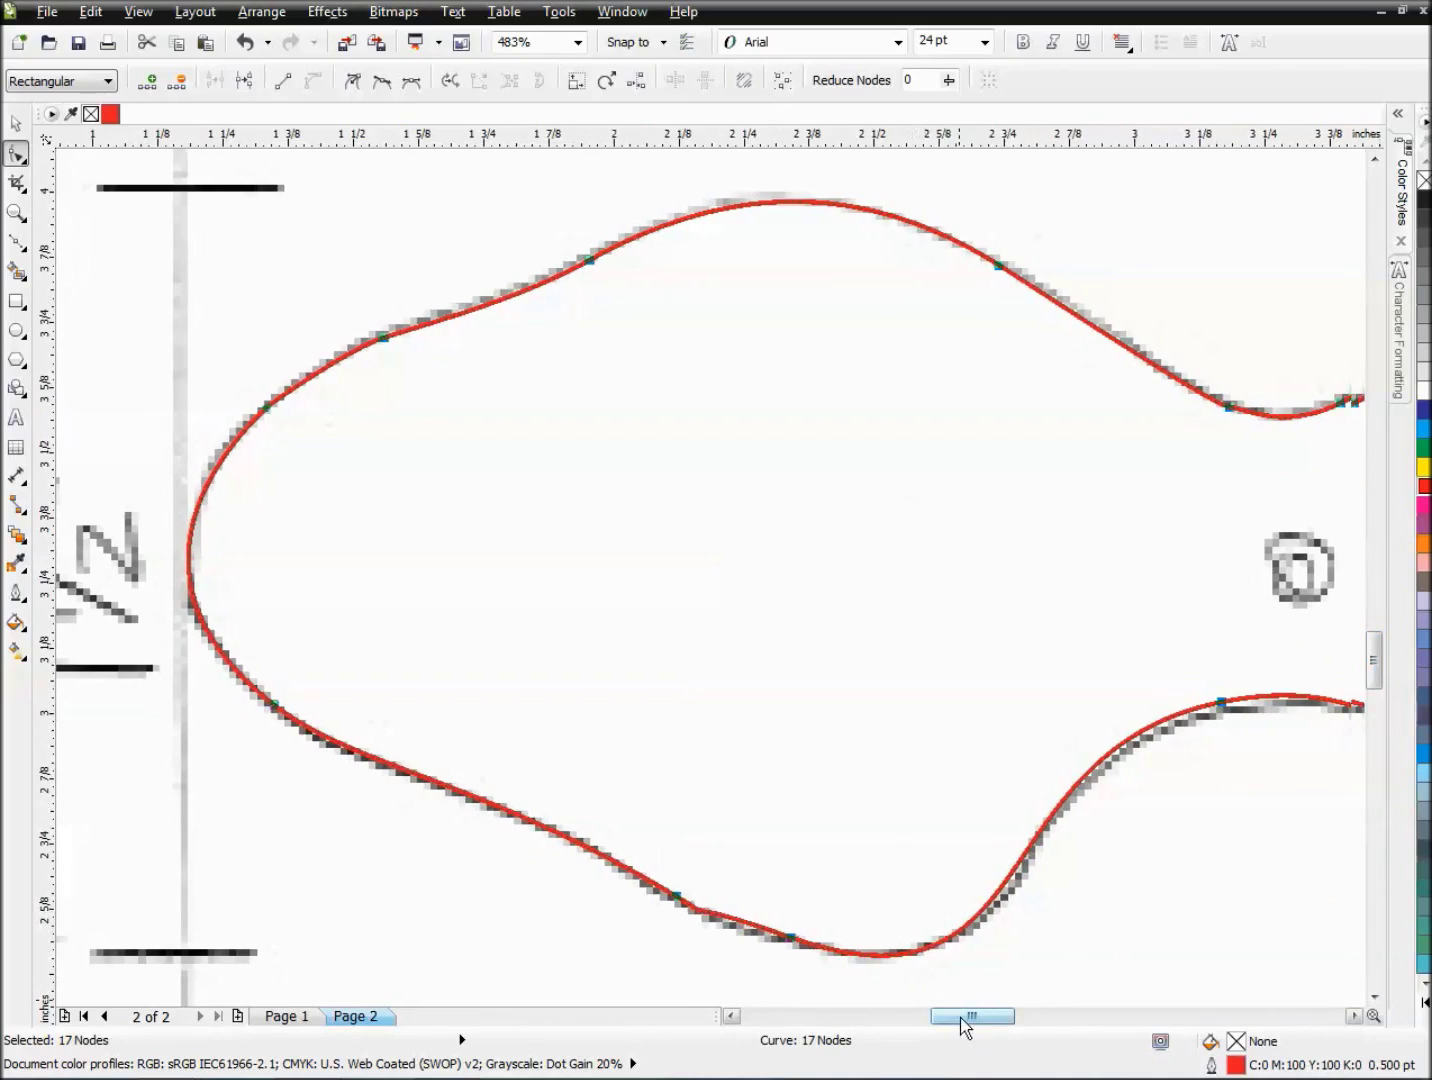
{"action": "left_click_drag", "start_coordinate": [962, 1018], "coordinate": [986, 1016]}
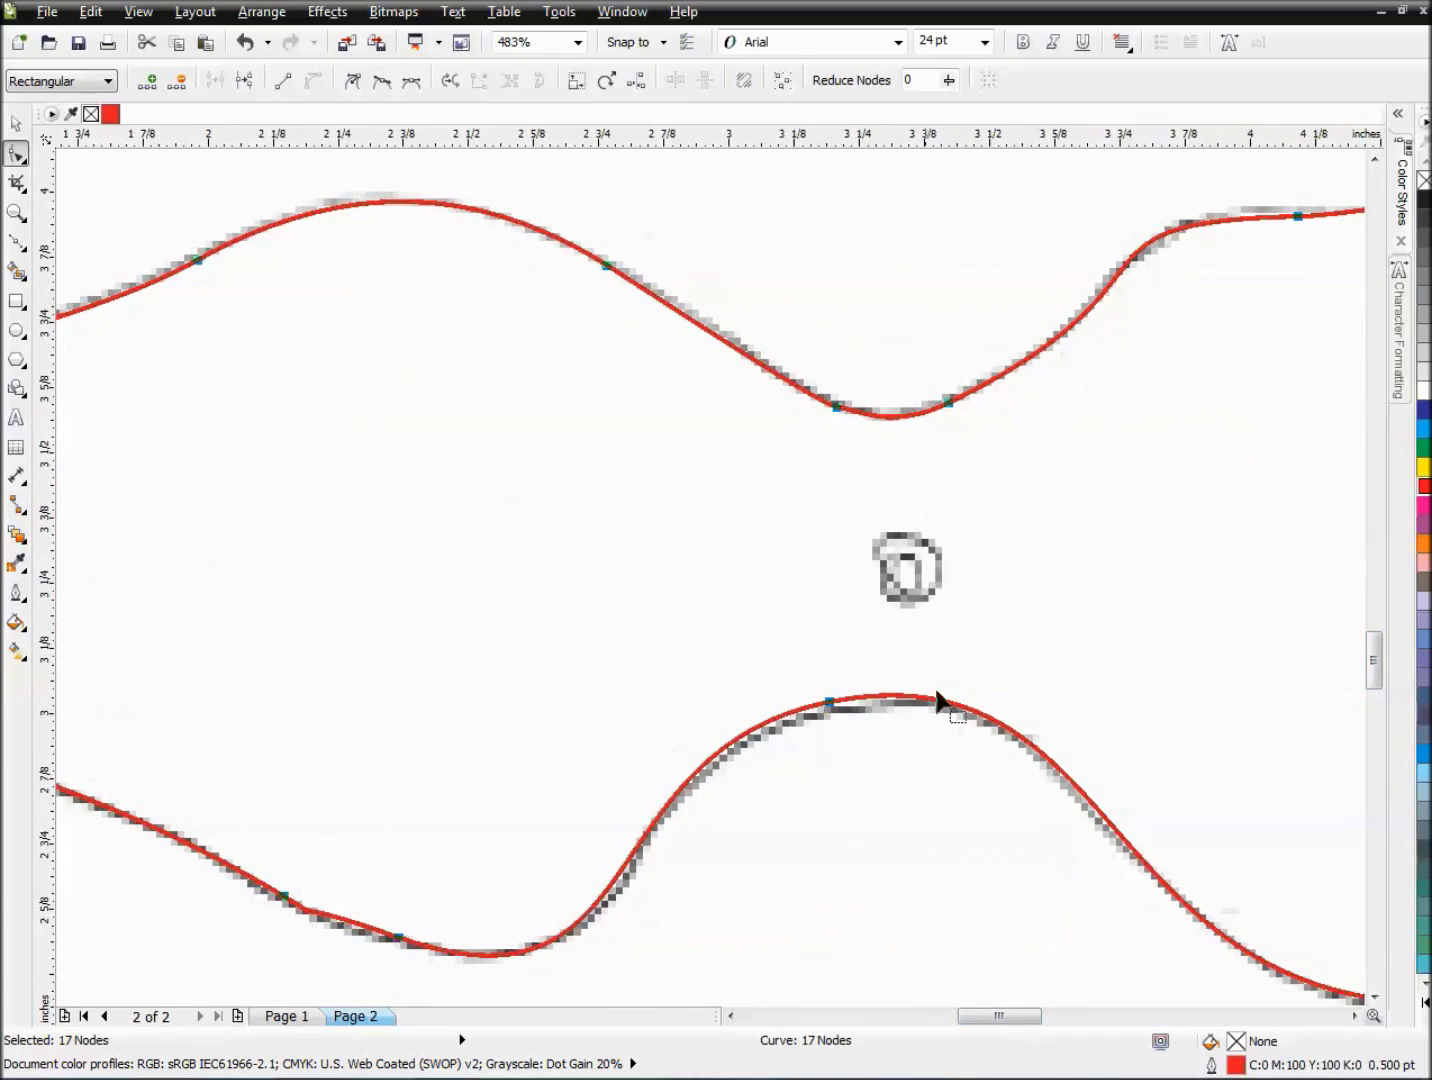
{"action": "left_click_drag", "start_coordinate": [1010, 1017], "coordinate": [1028, 1021]}
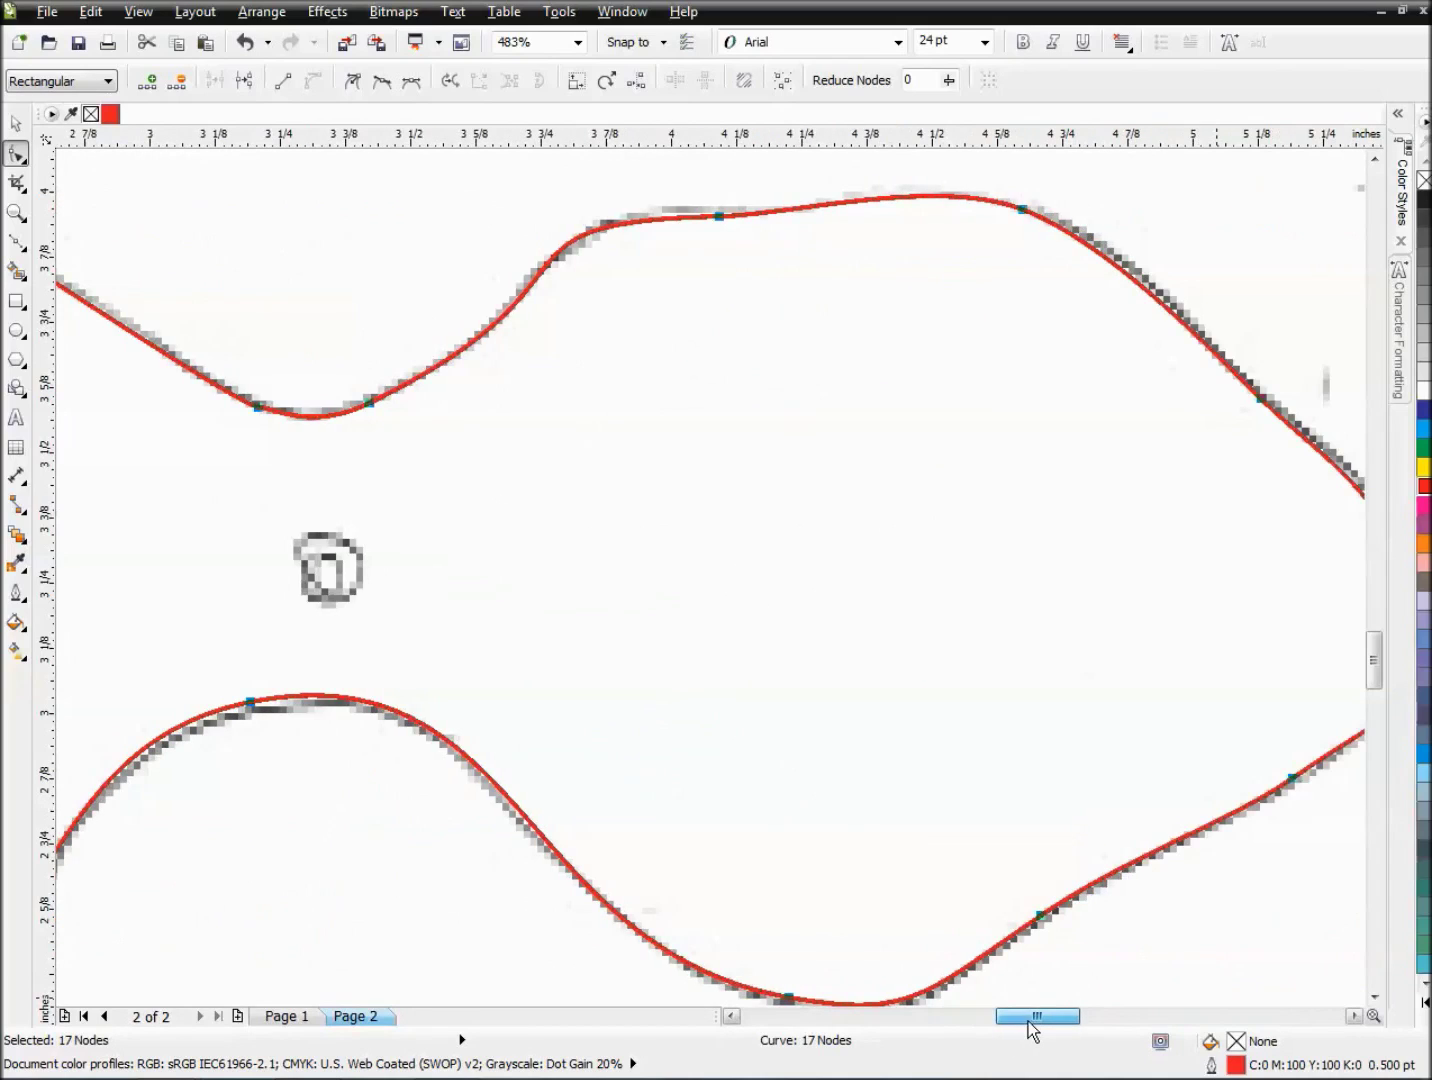
{"action": "key", "text": "F3"}
{"action": "key", "text": "F2"}
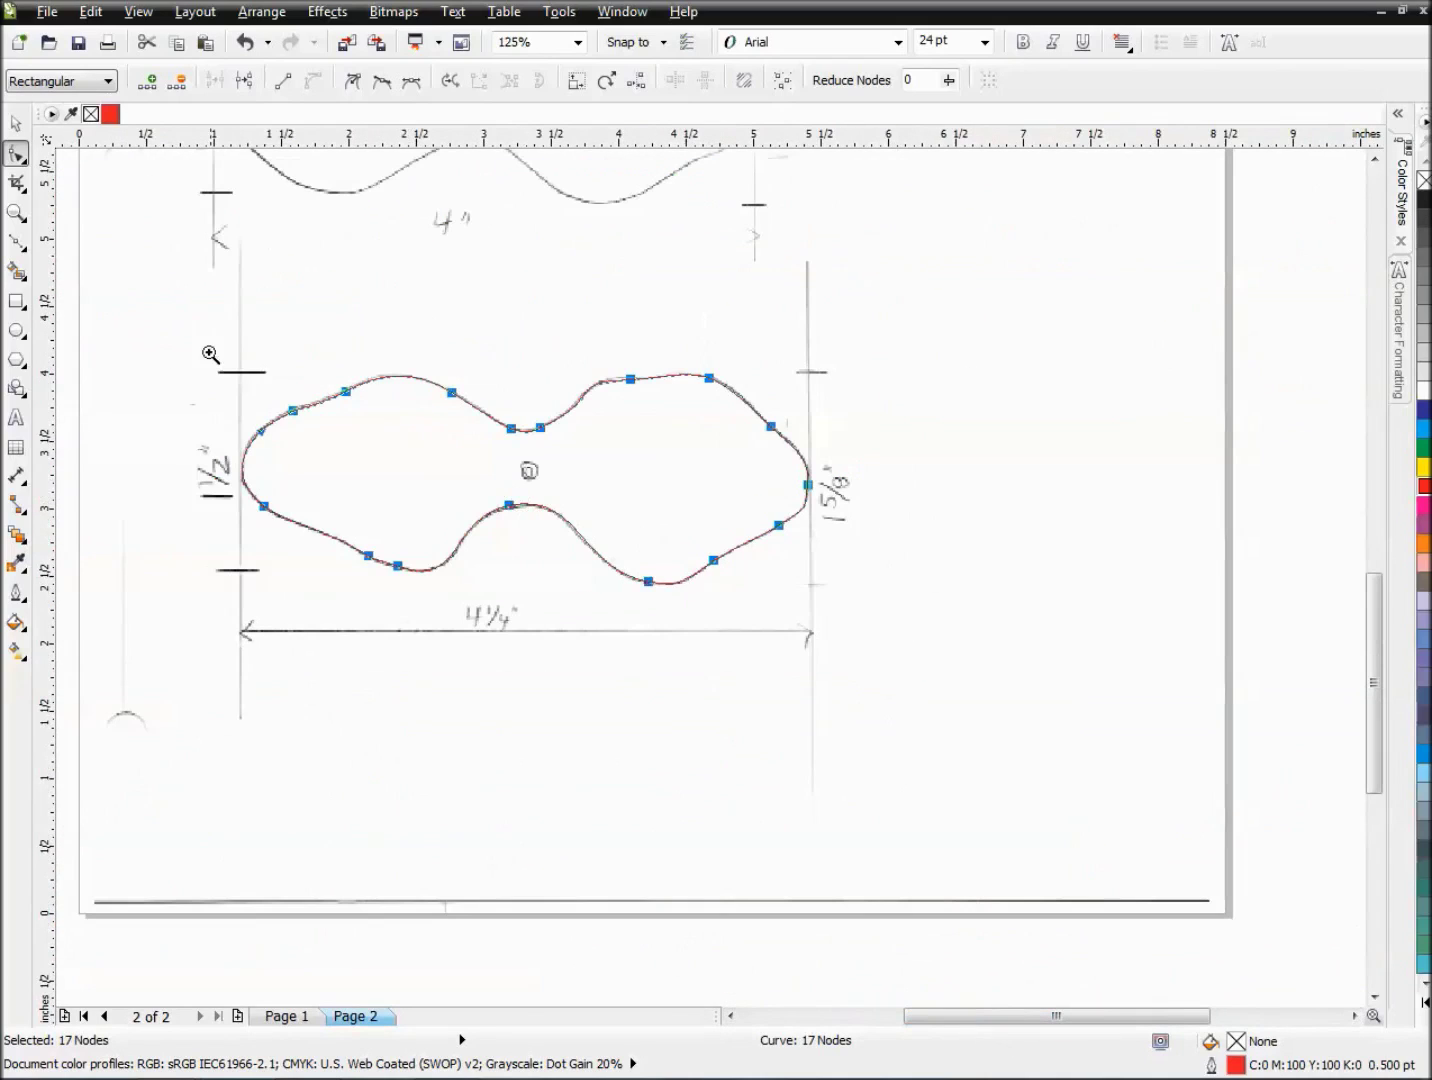
{"action": "left_click_drag", "start_coordinate": [211, 352], "coordinate": [850, 626]}
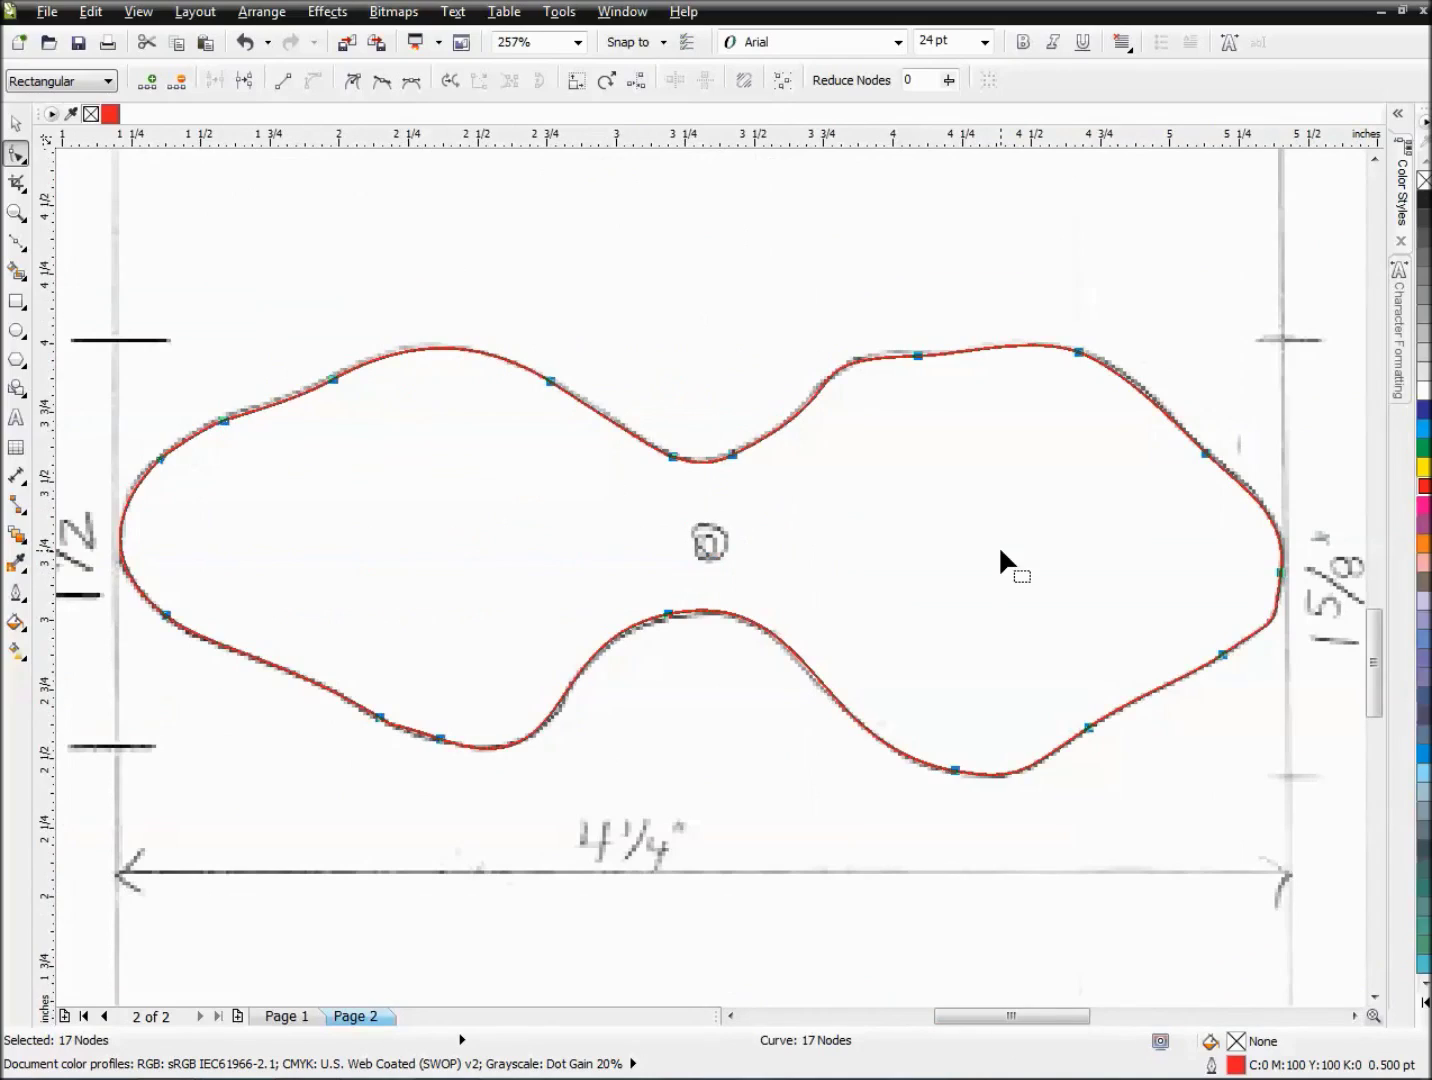